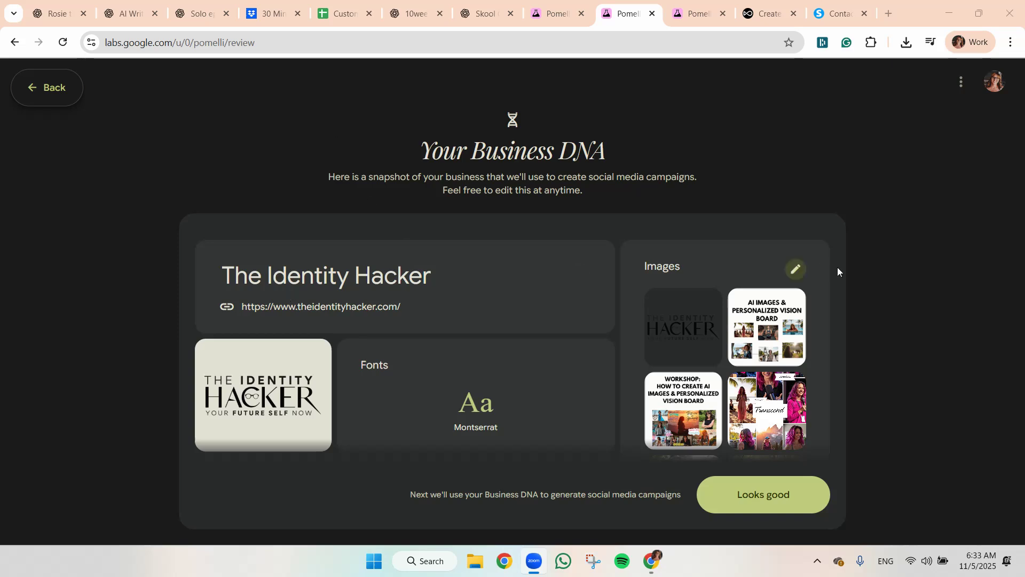
# Review the Business DNA snapshot, including the images, colors, tagline, brand values, aesthetic, tone of voice and business overview.
pyautogui.click(795, 268)
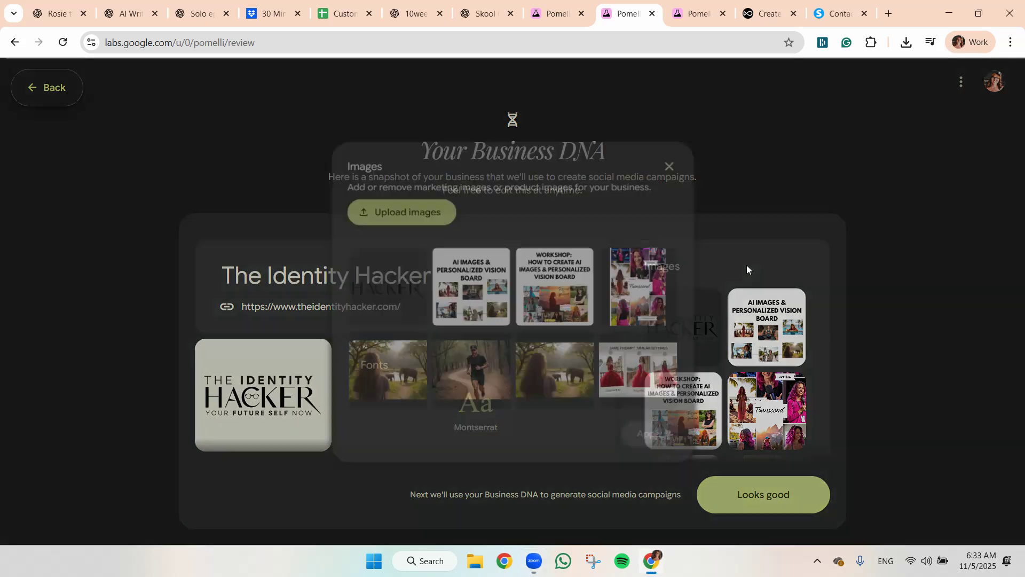
pyautogui.click(673, 163)
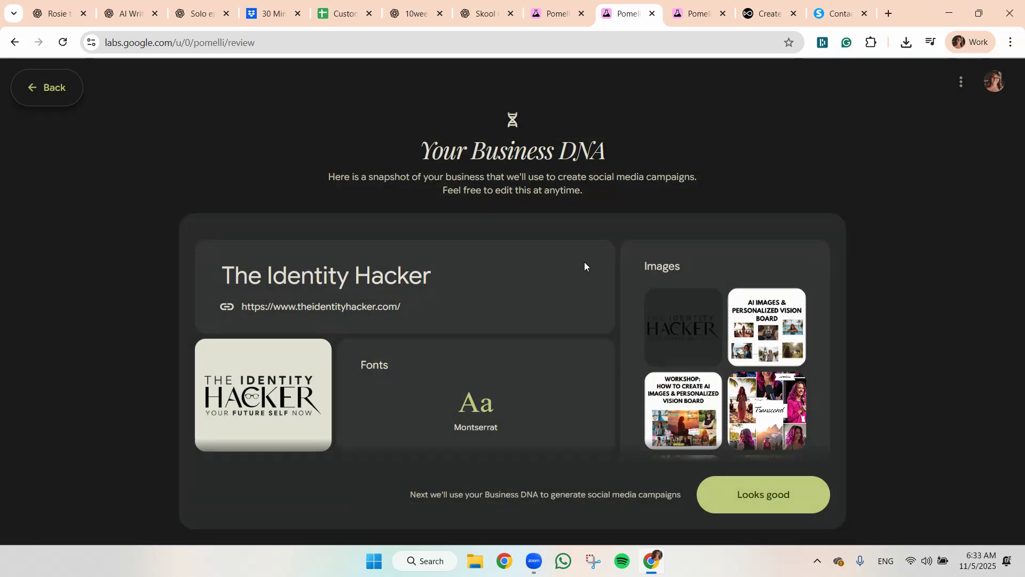
pyautogui.scroll(-3, 491, 293)
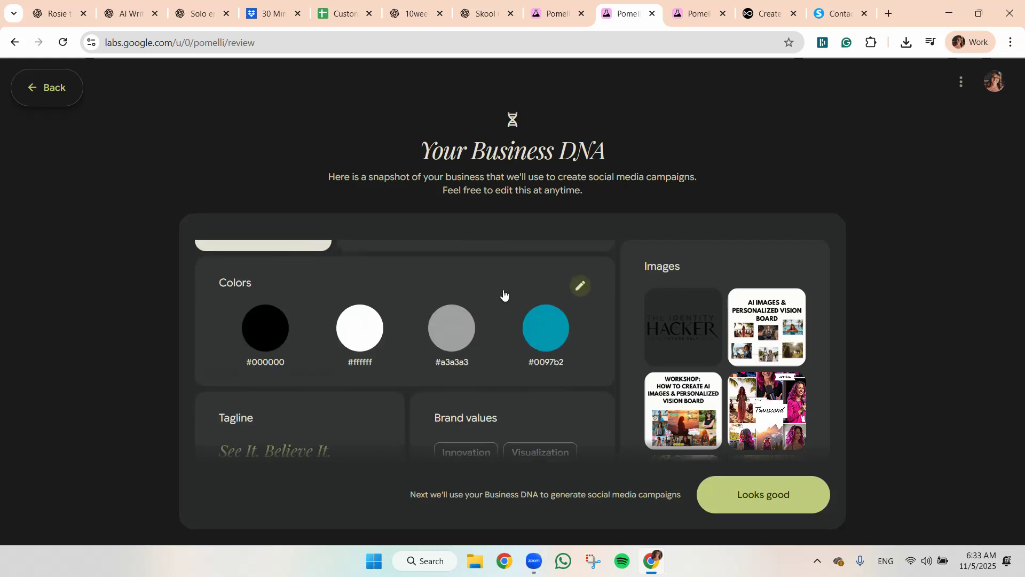
pyautogui.scroll(-3, 476, 331)
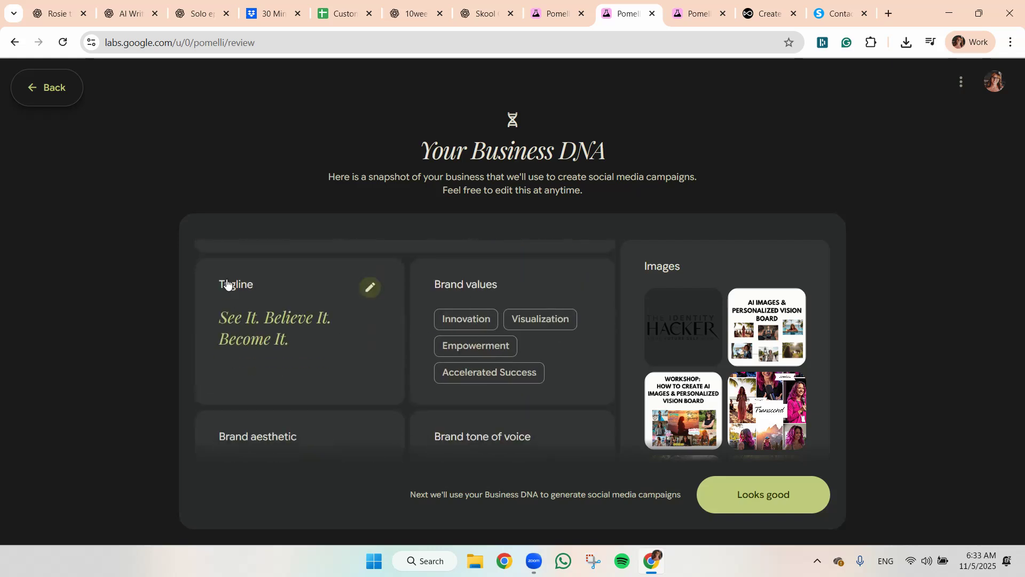
pyautogui.scroll(-3, 520, 340)
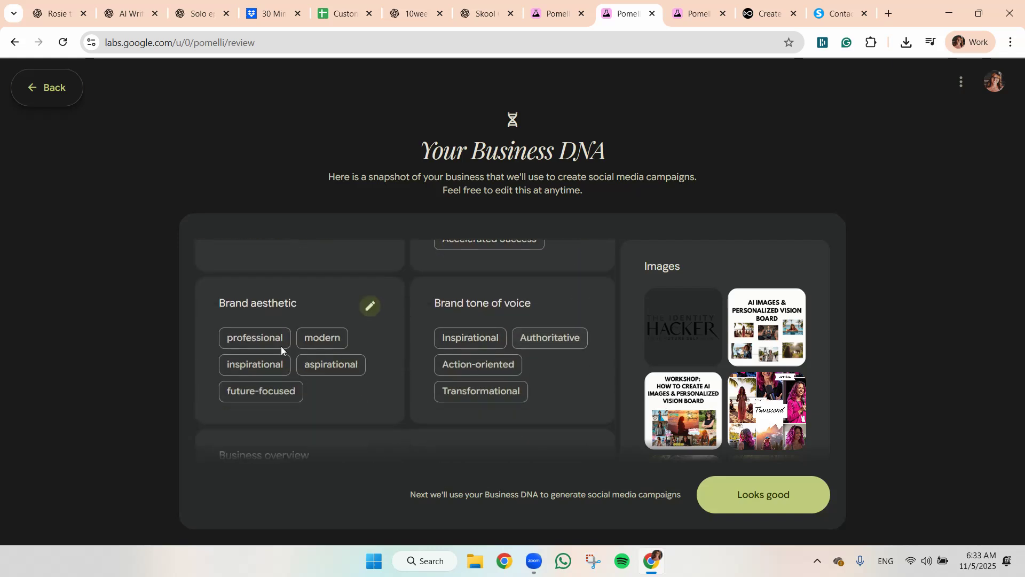
pyautogui.scroll(-3, 464, 320)
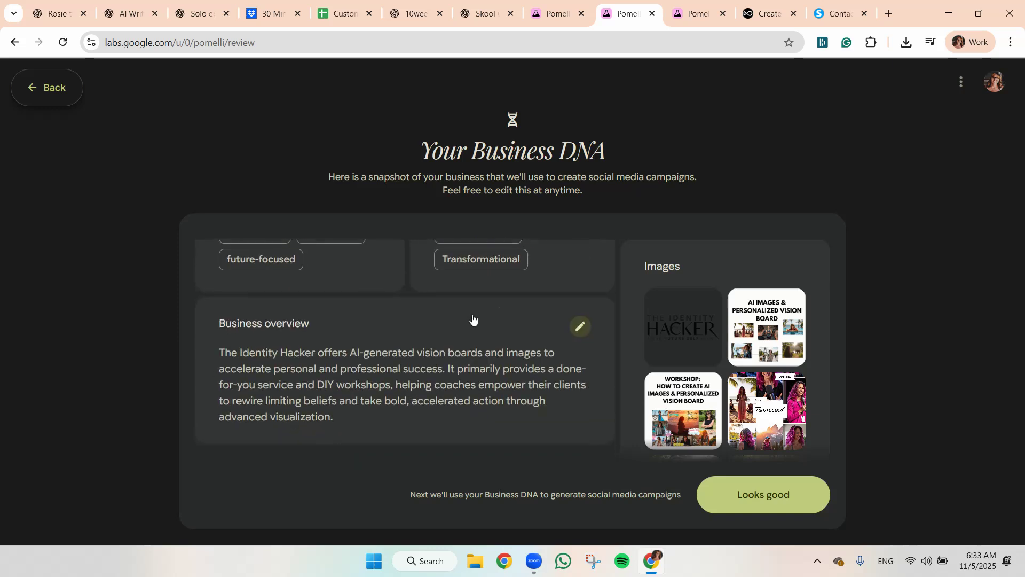
pyautogui.scroll(1, 389, 351)
pyautogui.scroll(-1, 407, 339)
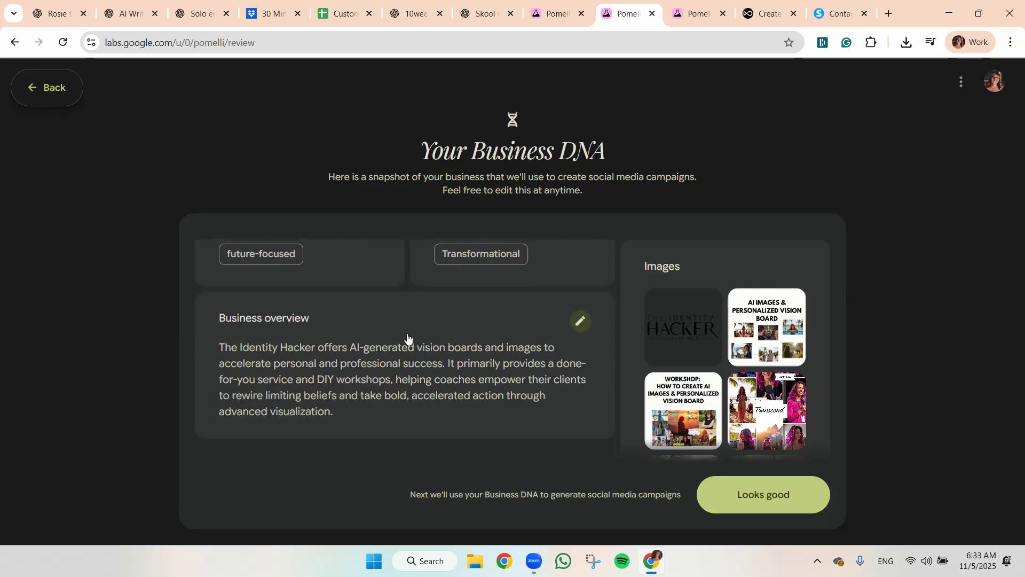
pyautogui.scroll(-1, 757, 331)
pyautogui.scroll(-1, 757, 332)
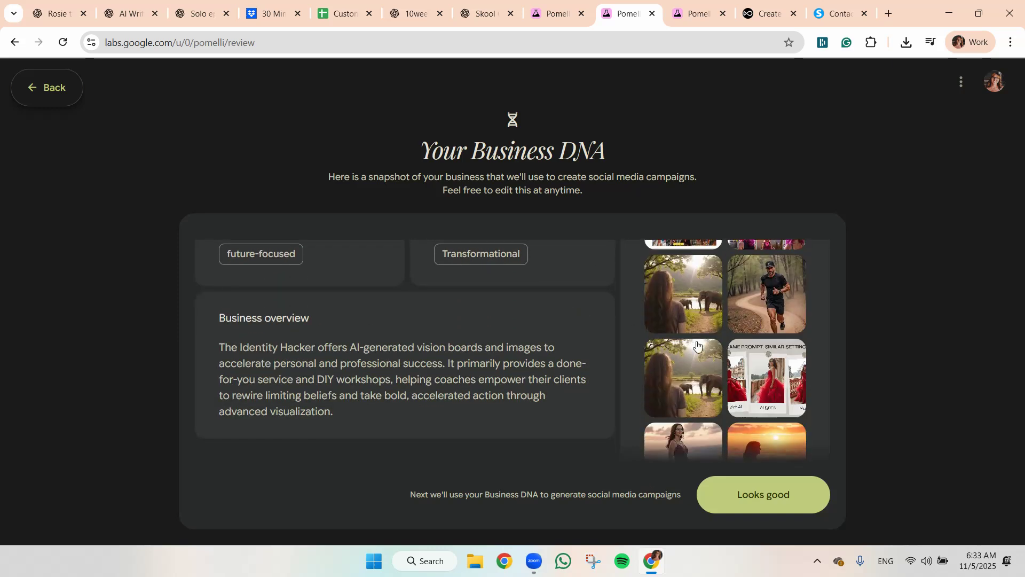
pyautogui.scroll(-2, 740, 334)
pyautogui.scroll(-3, 739, 333)
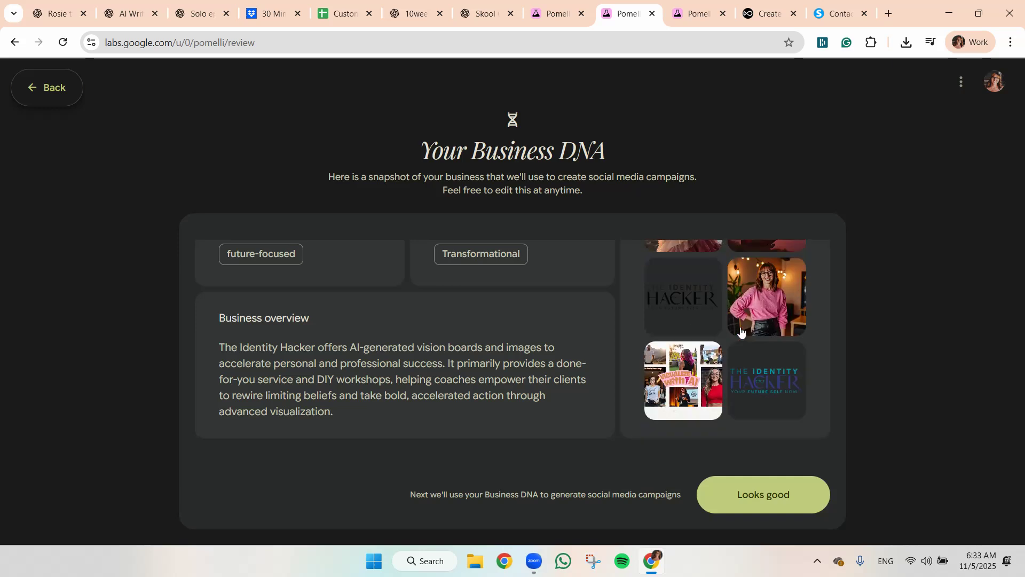
pyautogui.scroll(1, 662, 347)
pyautogui.scroll(-3, 663, 347)
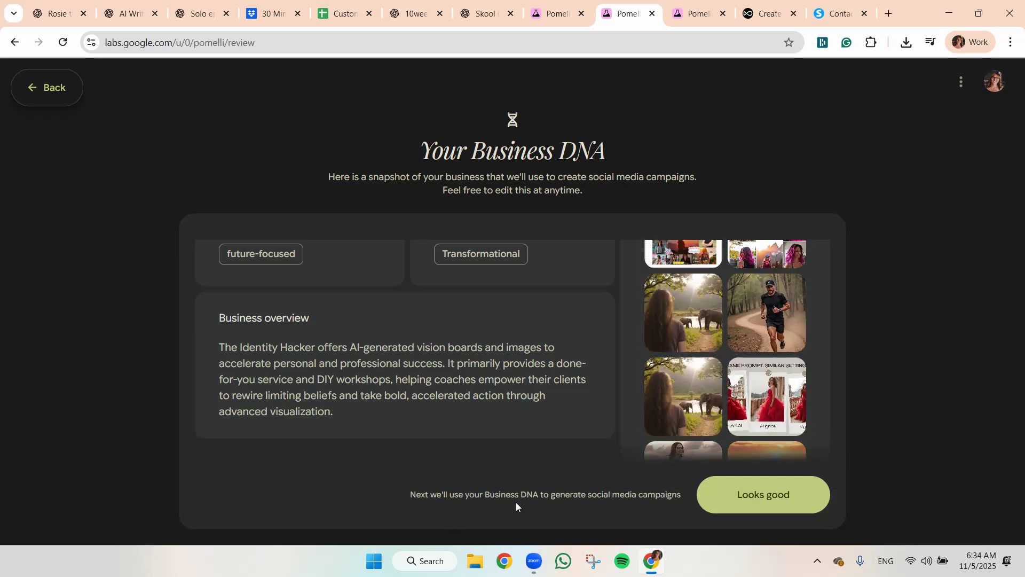
# Accept the Business DNA and open the suggested campaign "Visualize the 'Unstuck' Future.".
pyautogui.click(768, 495)
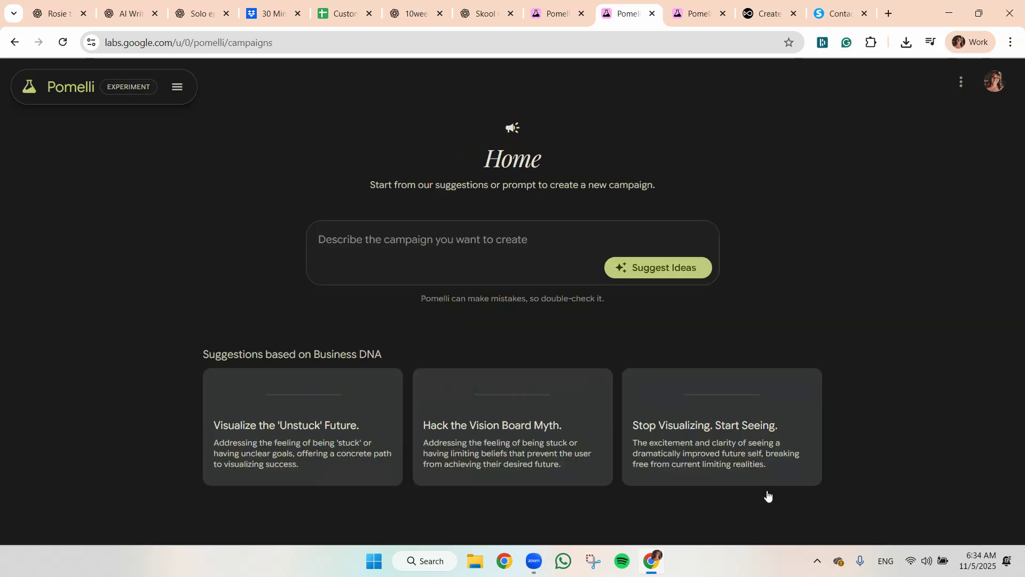
pyautogui.scroll(-2, 812, 270)
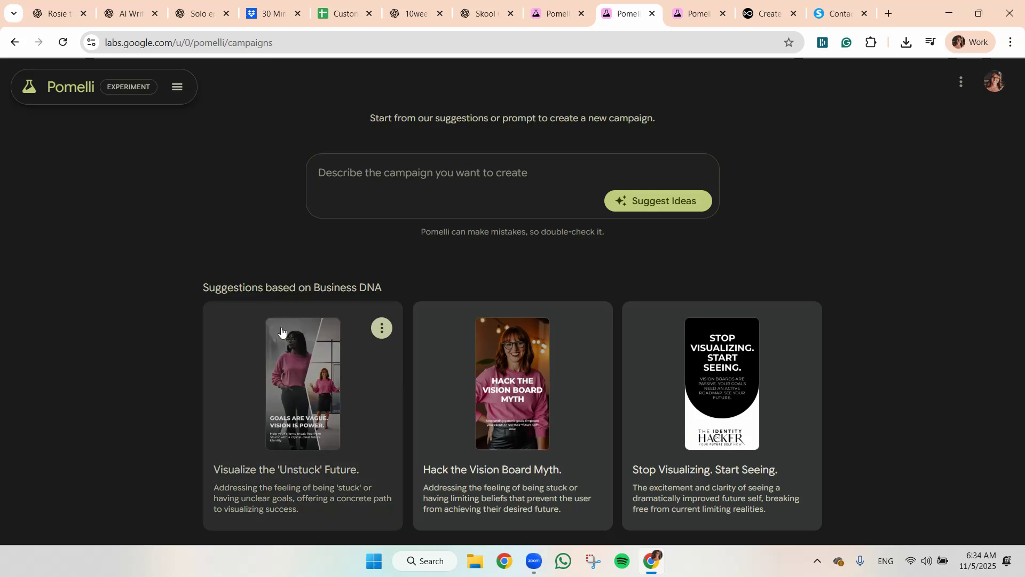
pyautogui.scroll(-1, 454, 265)
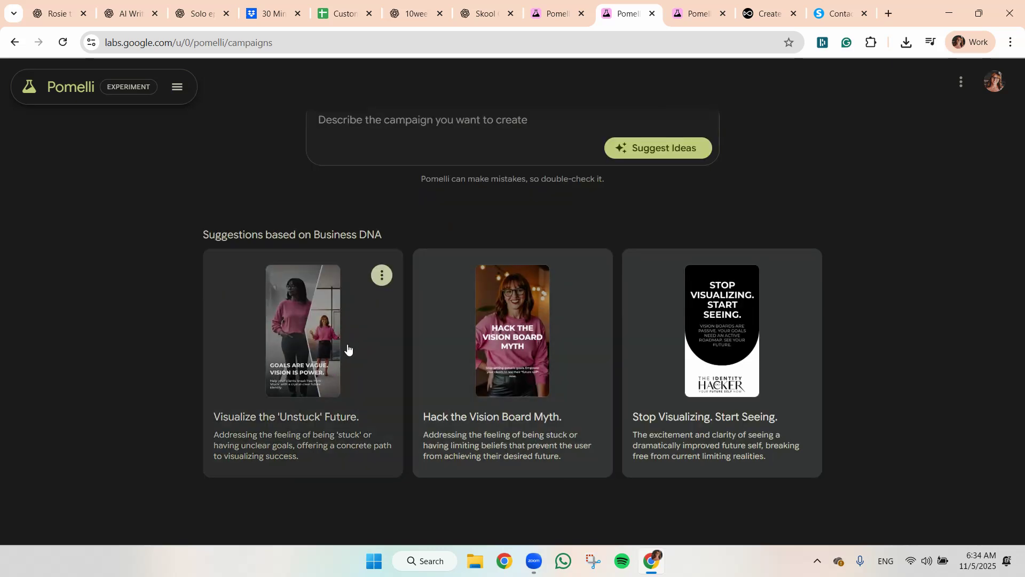
pyautogui.click(302, 354)
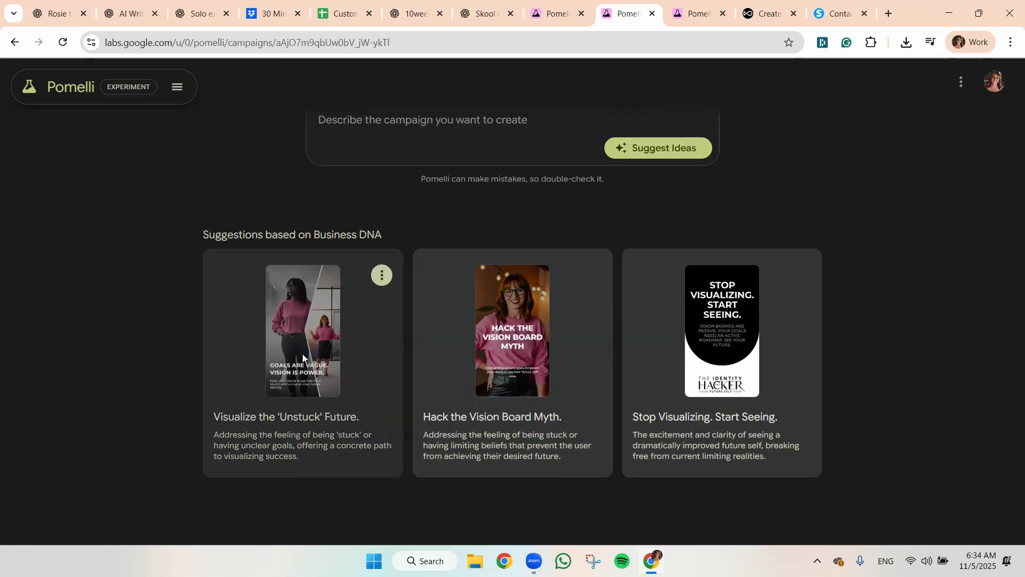
# Look over the campaign's creatives and open the one headed "Your Client Is 'Unstuck'" for editing.
pyautogui.scroll(-1, 527, 133)
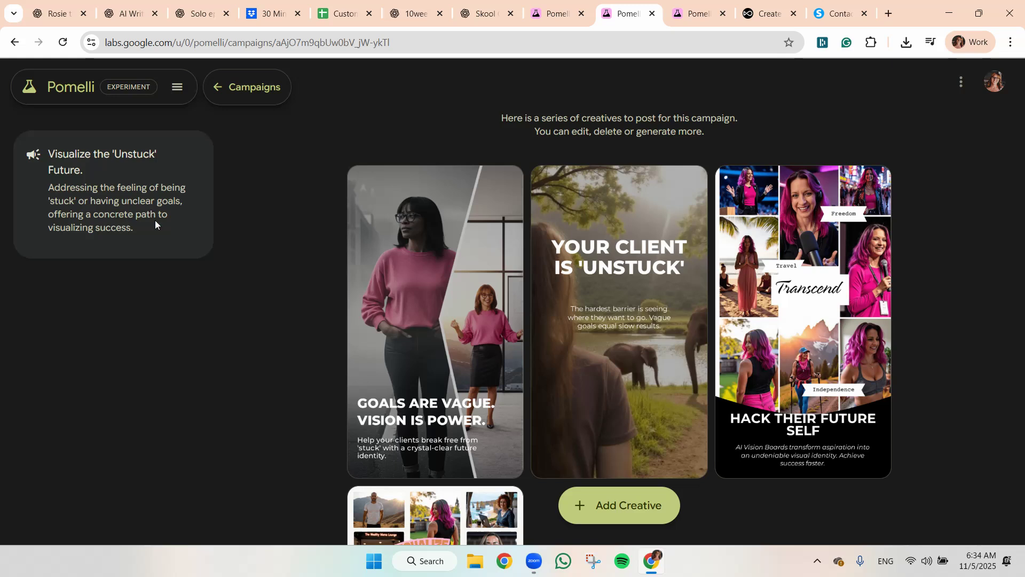
pyautogui.scroll(-2, 406, 293)
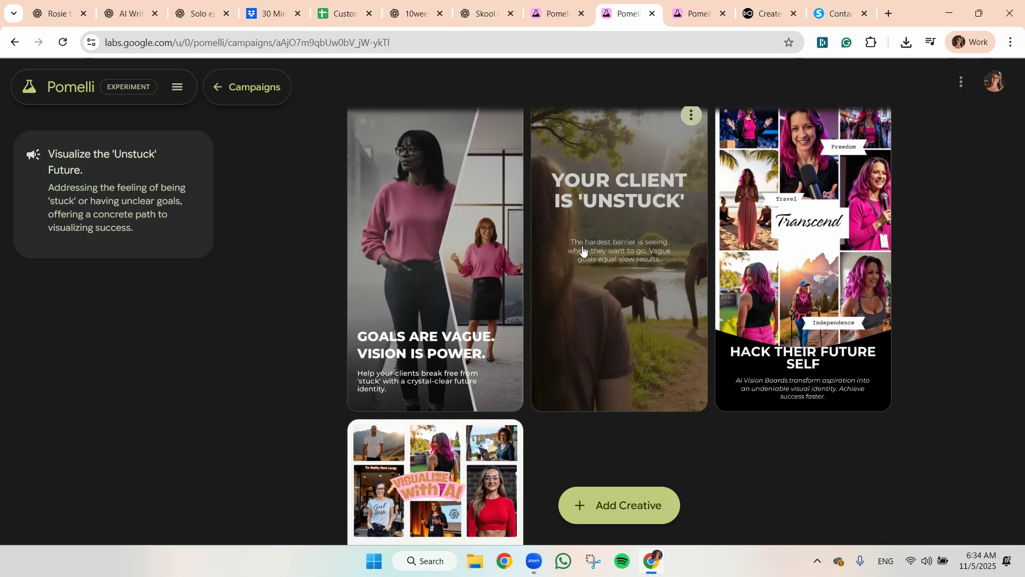
pyautogui.click(611, 251)
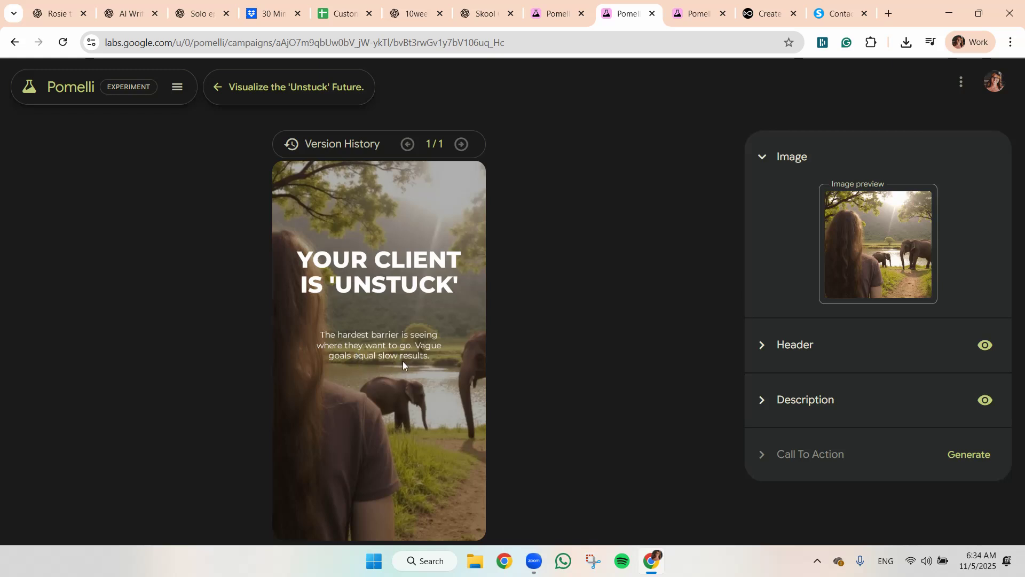
# Replace the creative's elephant picture with the existing source image of the woman meditating at sunset.
pyautogui.moveTo(920, 236)
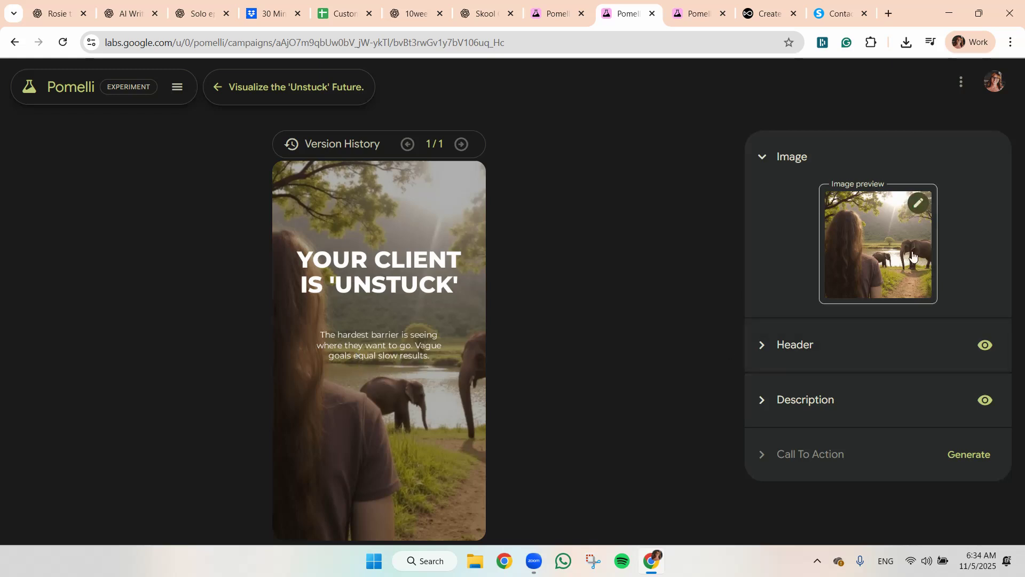
pyautogui.click(917, 203)
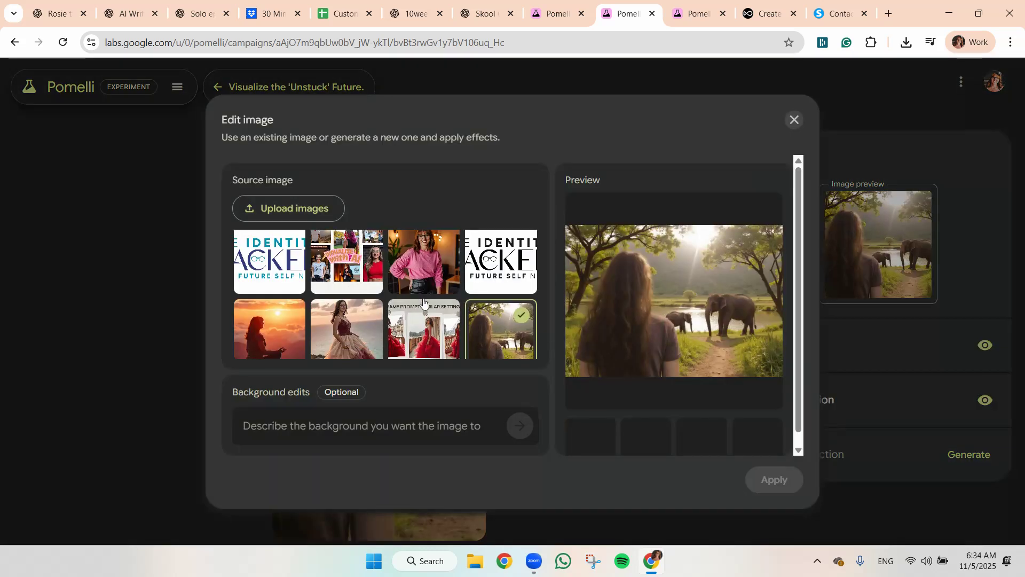
pyautogui.scroll(-3, 424, 305)
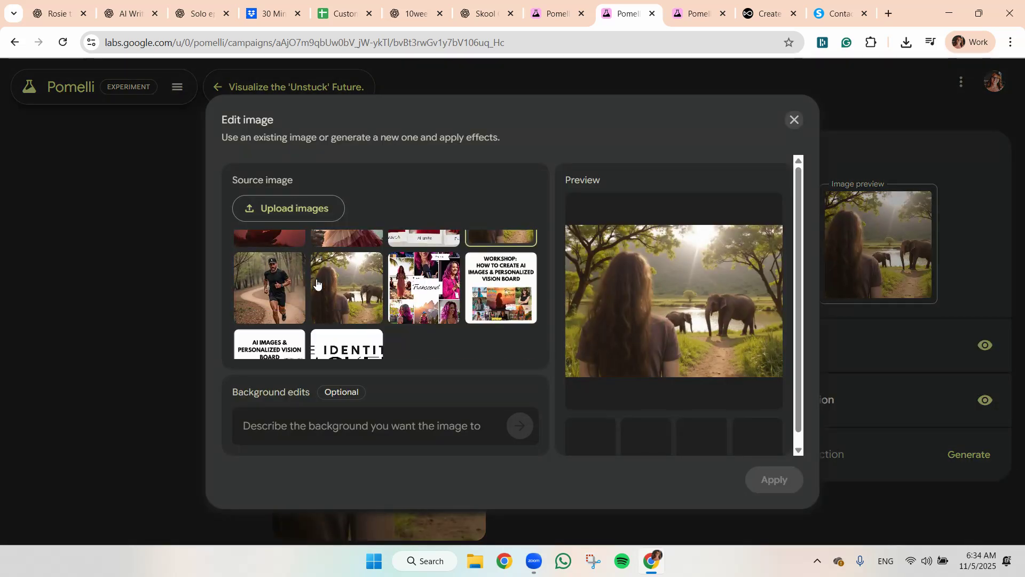
pyautogui.click(276, 288)
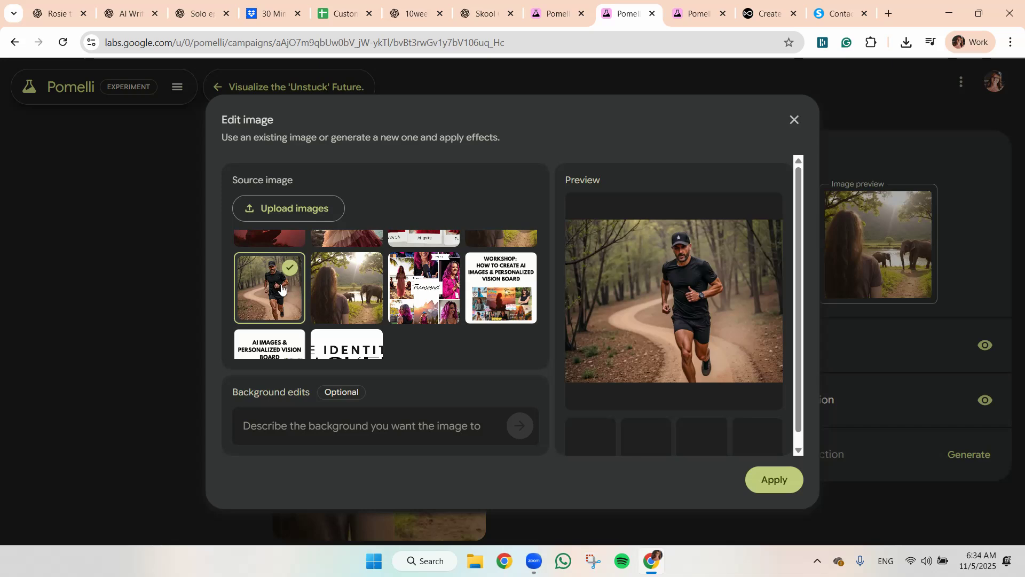
pyautogui.scroll(2, 276, 289)
pyautogui.click(276, 286)
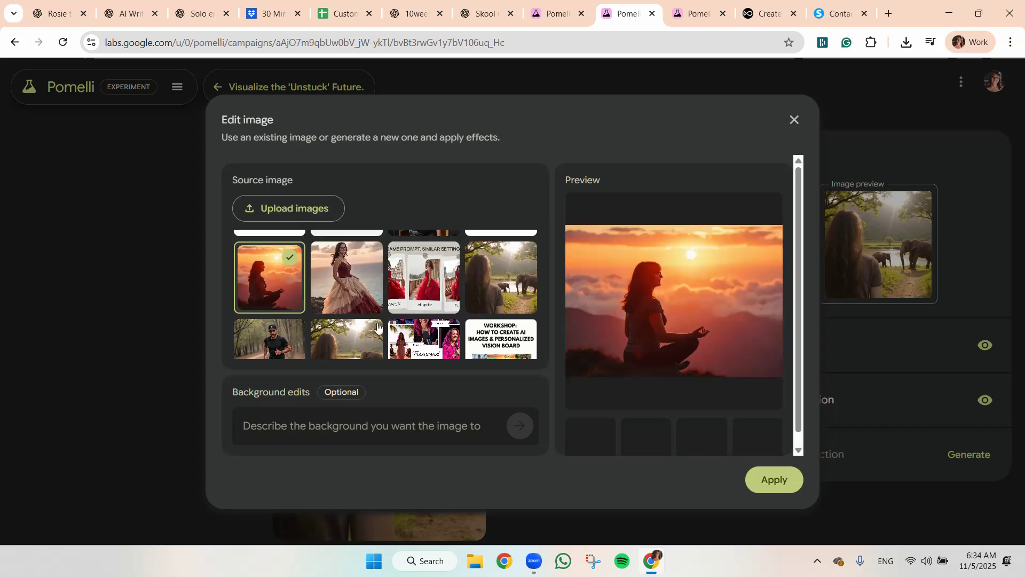
pyautogui.click(791, 492)
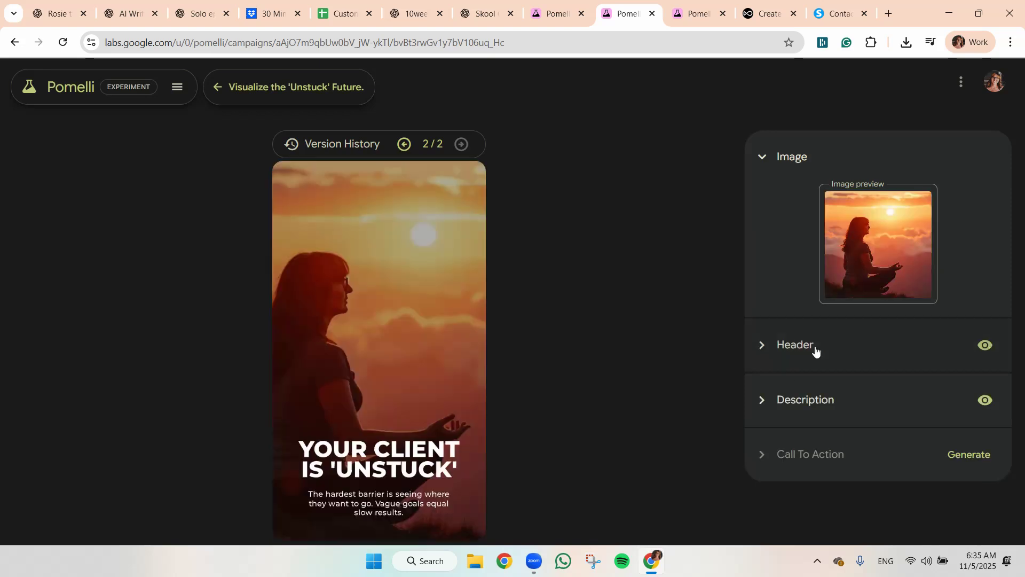
# Generate a call to action for the "Your Client Is 'Unstuck'" creative and download the resulting version.
pyautogui.scroll(-1, 385, 312)
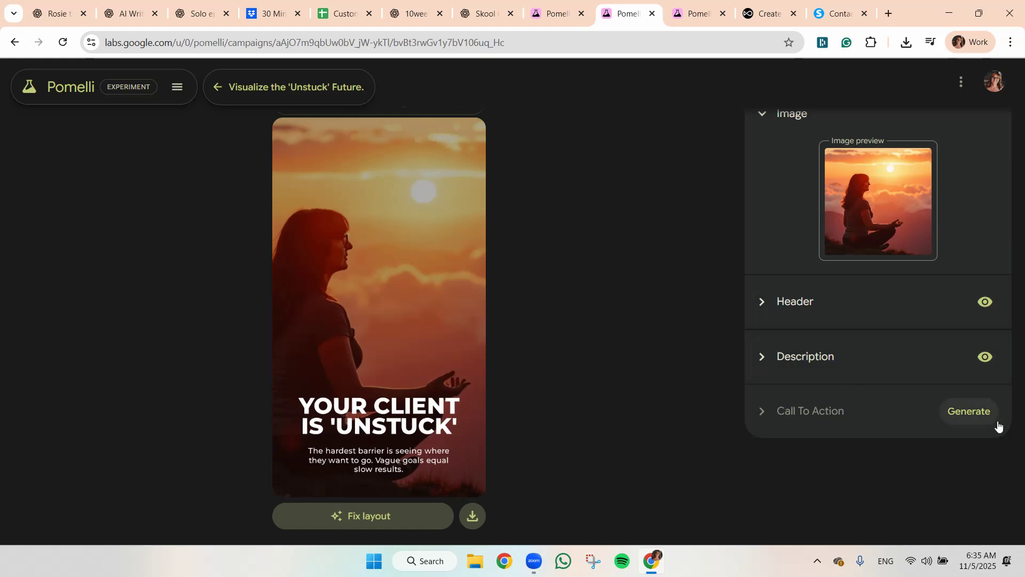
pyautogui.click(967, 412)
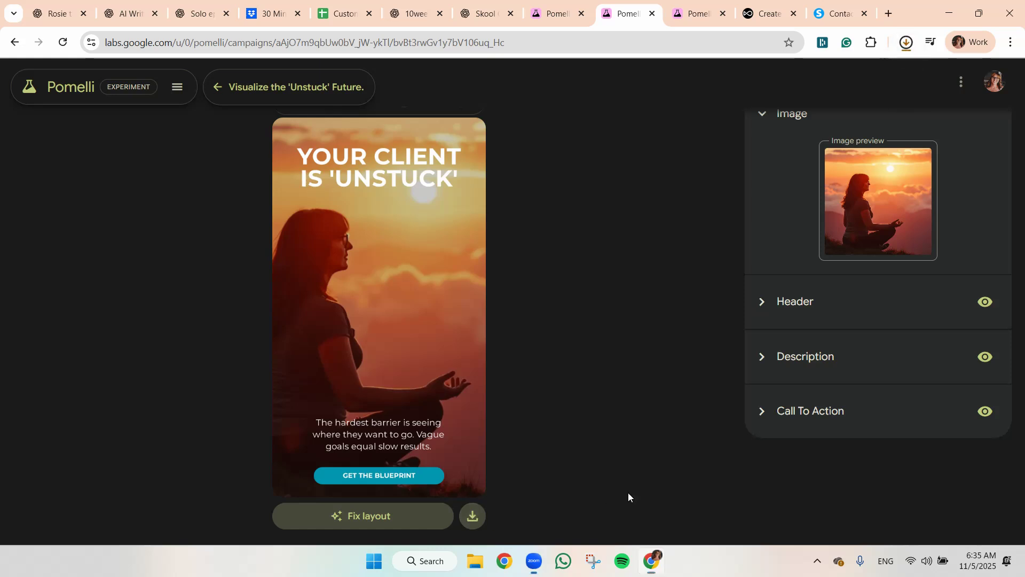
pyautogui.click(591, 237)
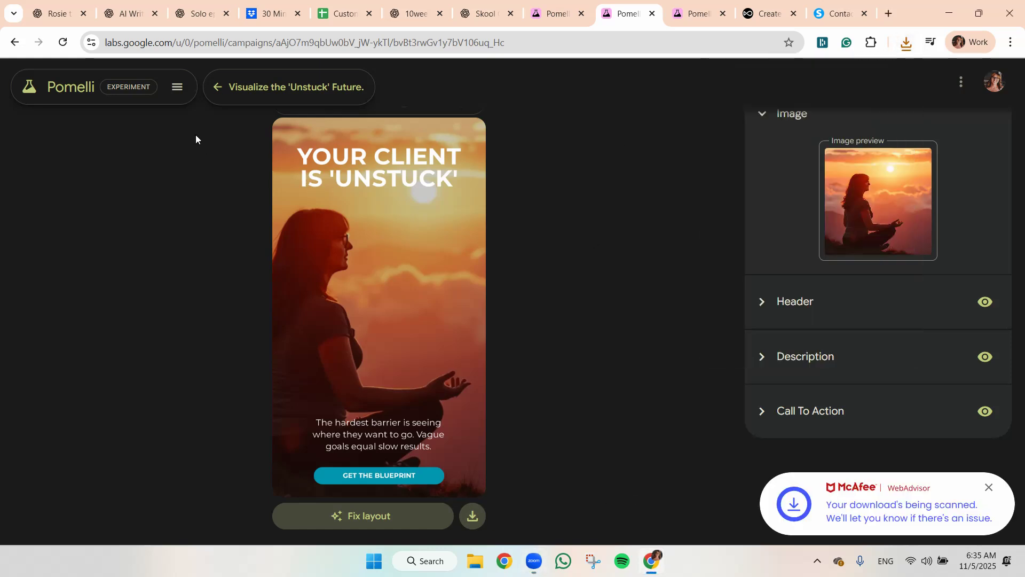
# Return to the "Visualize the 'Unstuck' Future." campaign and open the "Hack Their Future Self" creative for editing.
pyautogui.click(223, 93)
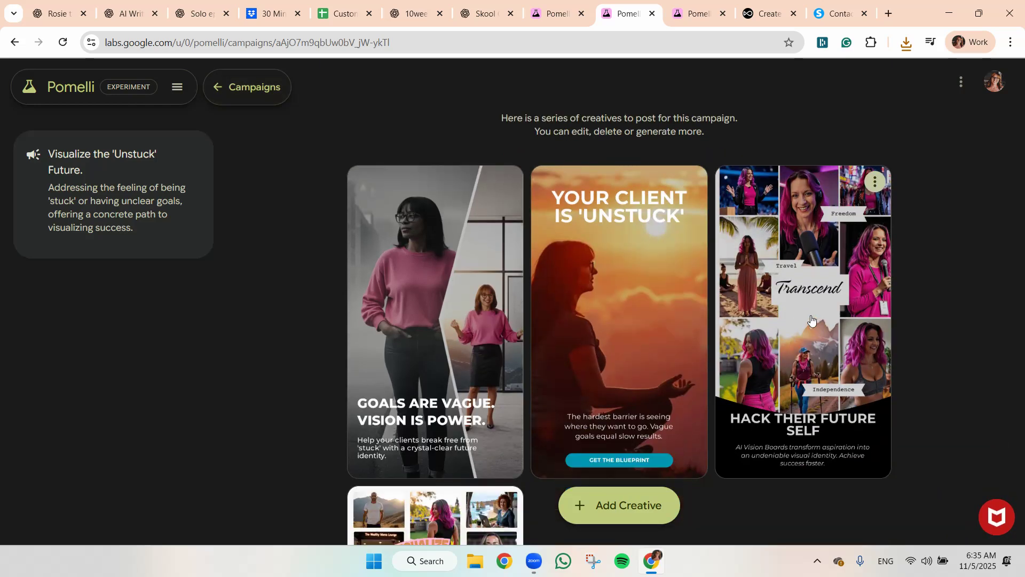
pyautogui.click(811, 316)
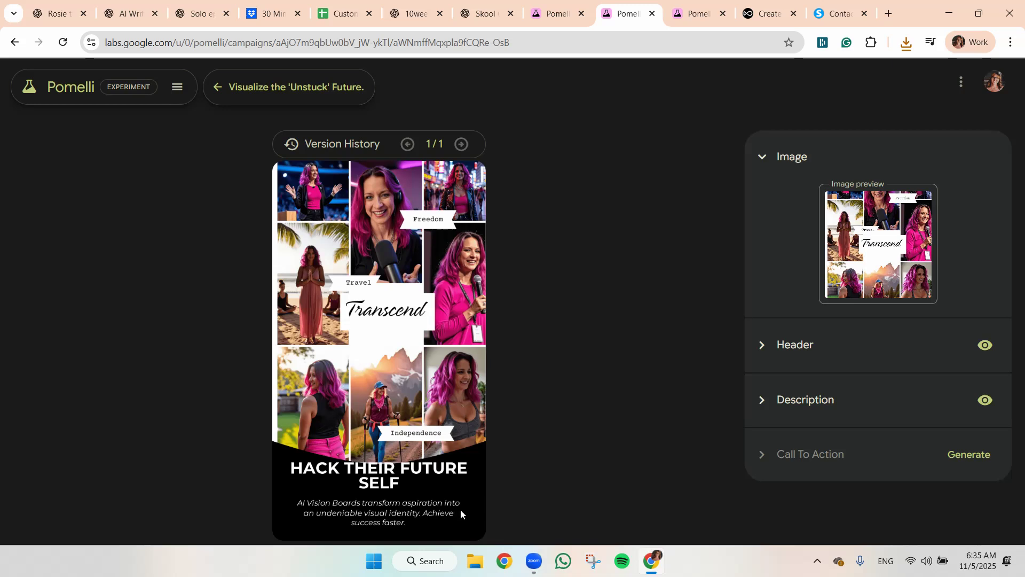
pyautogui.scroll(-1, 412, 493)
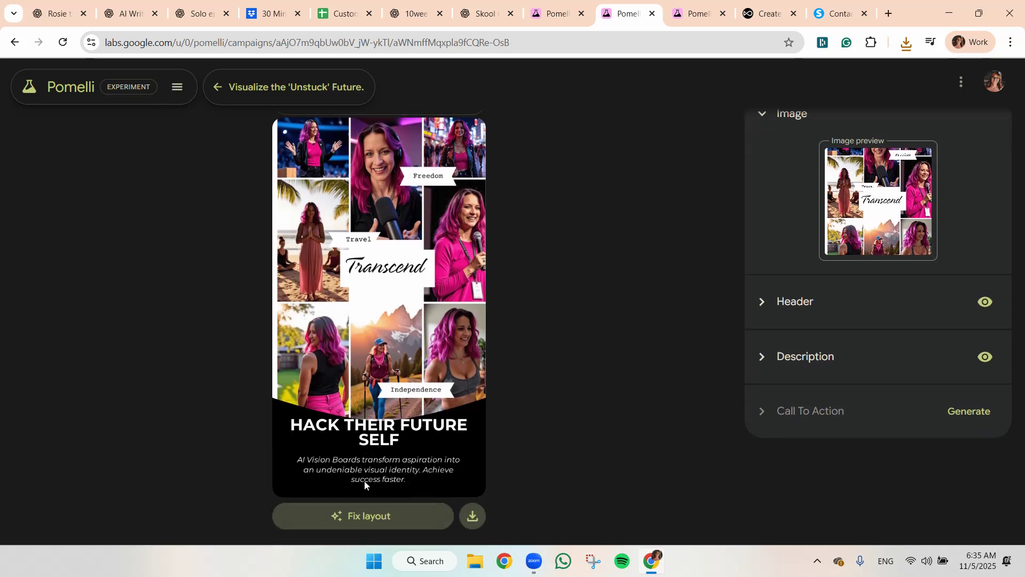
# Replace the "Hack Their Future Self" collage with the uploaded openart image of the woman in a blue gown on horseback.
pyautogui.moveTo(920, 160)
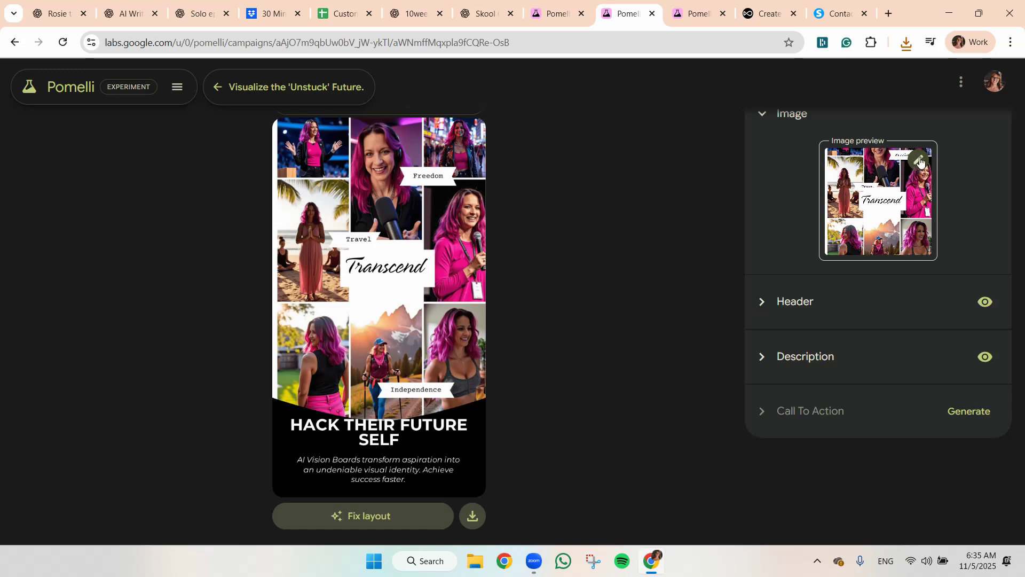
pyautogui.click(920, 159)
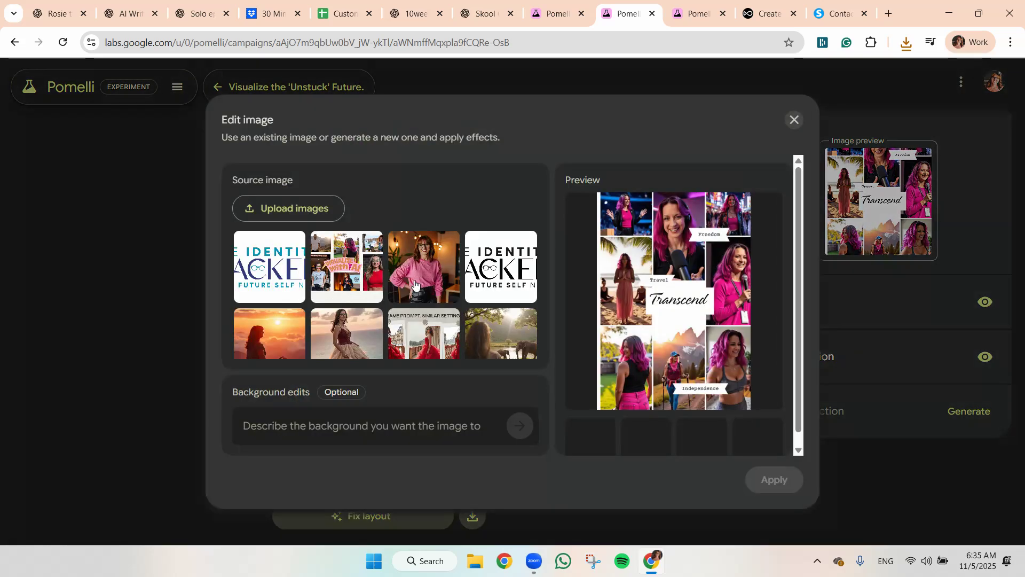
pyautogui.scroll(-1, 416, 286)
pyautogui.scroll(-1, 372, 271)
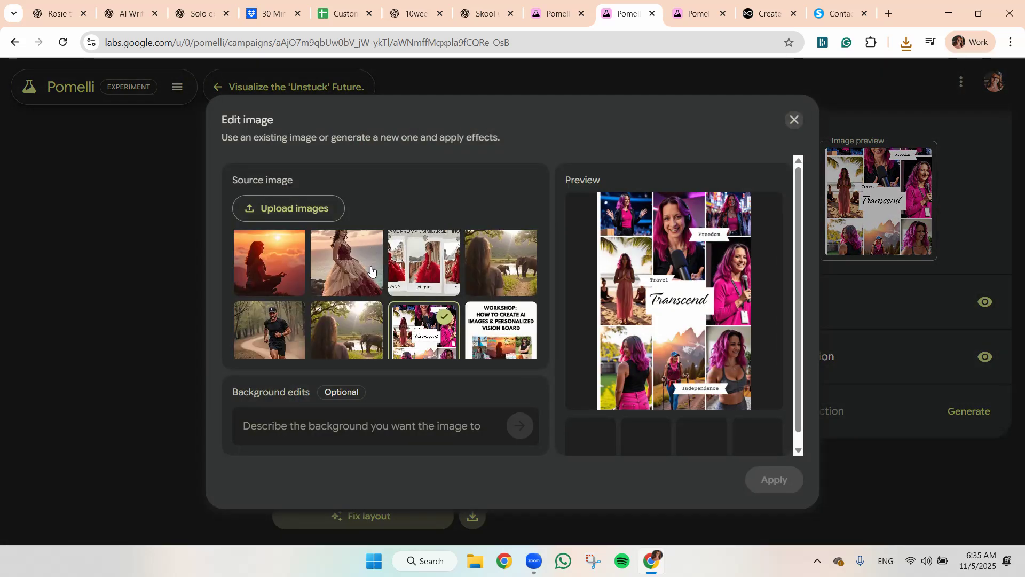
pyautogui.scroll(2, 373, 272)
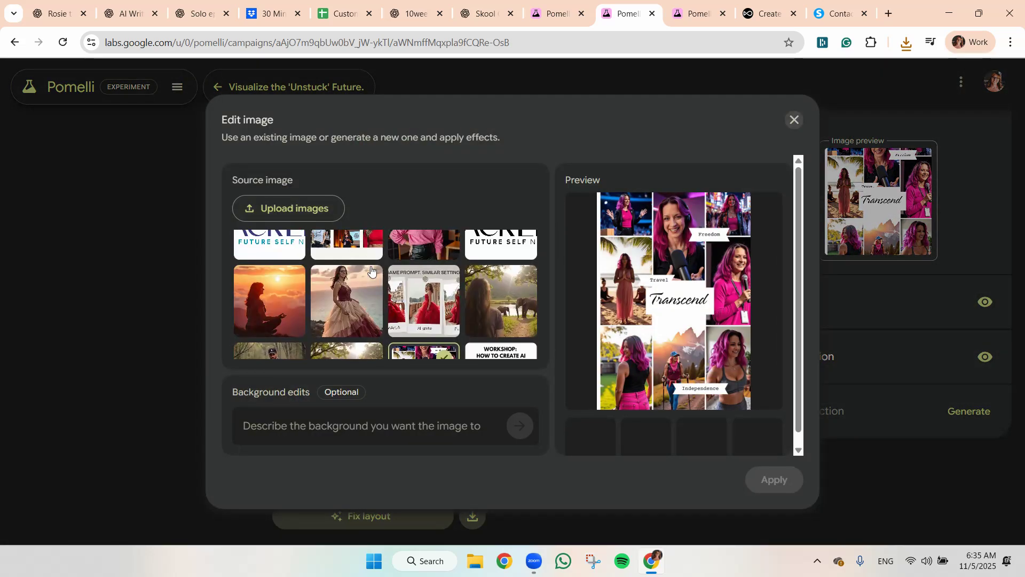
pyautogui.click(292, 208)
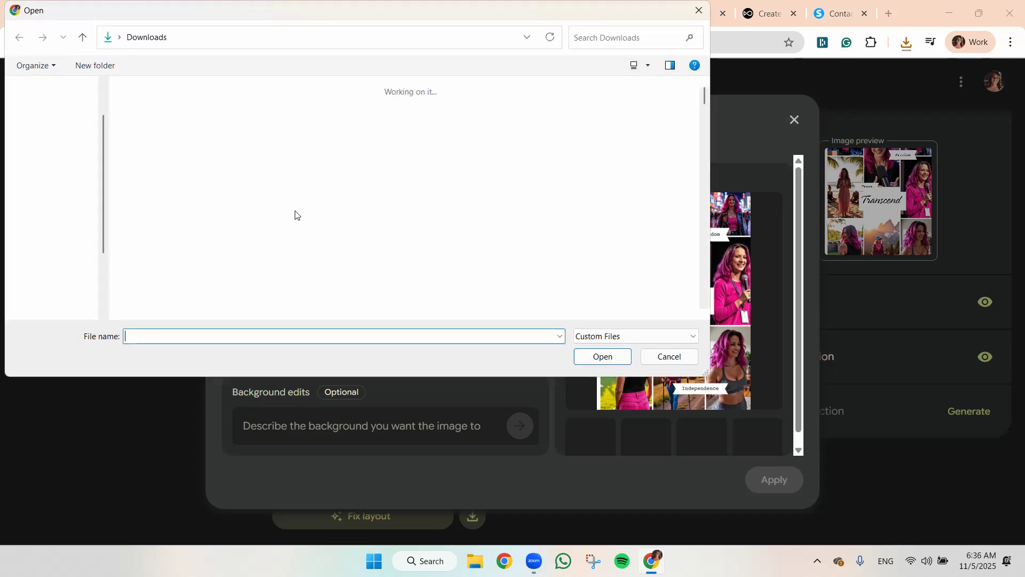
pyautogui.click(214, 125)
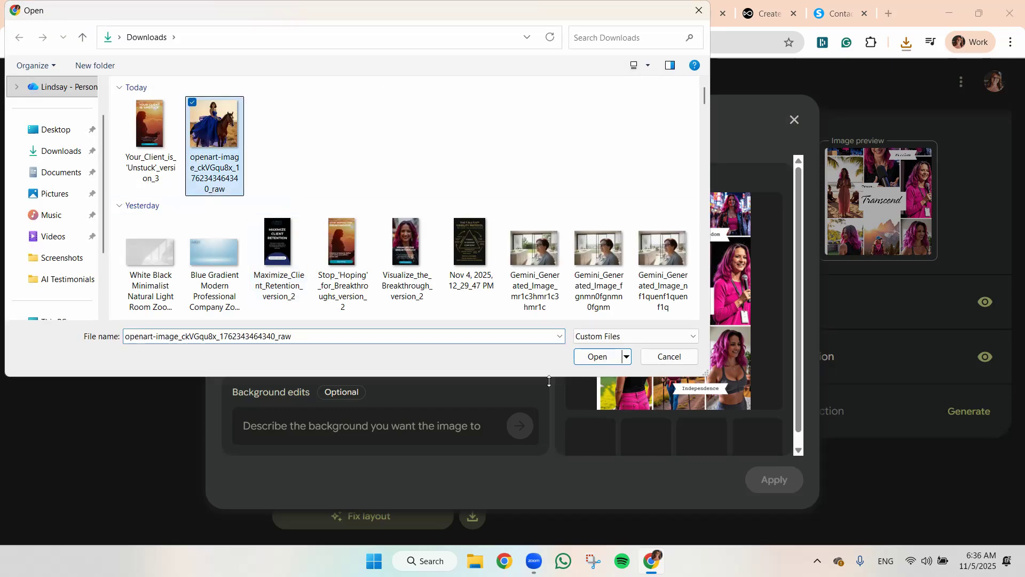
pyautogui.click(597, 359)
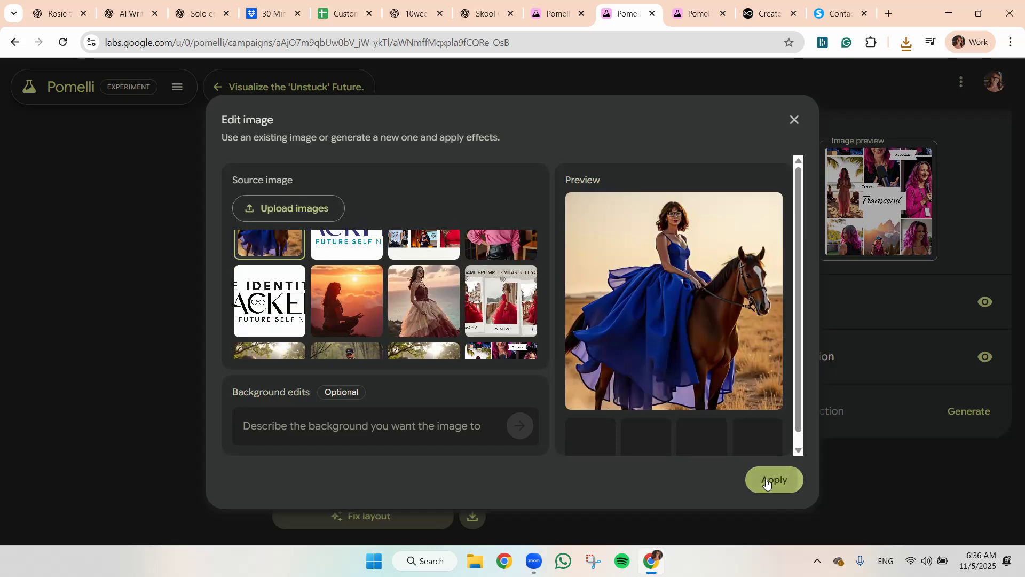
pyautogui.click(766, 483)
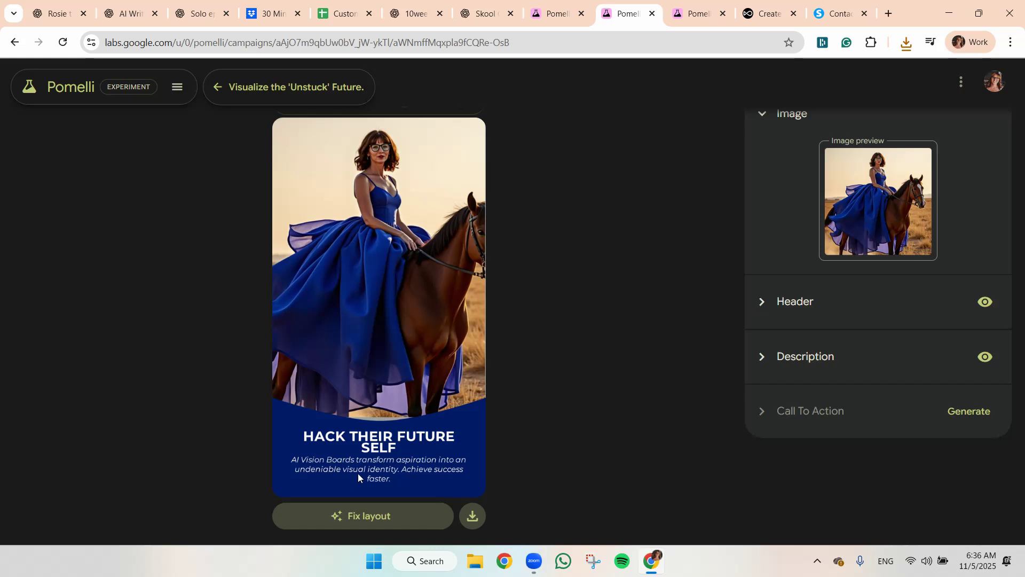
# Generate a call to action for the "Hack Their Future Self" creative and download the resulting version.
pyautogui.click(967, 411)
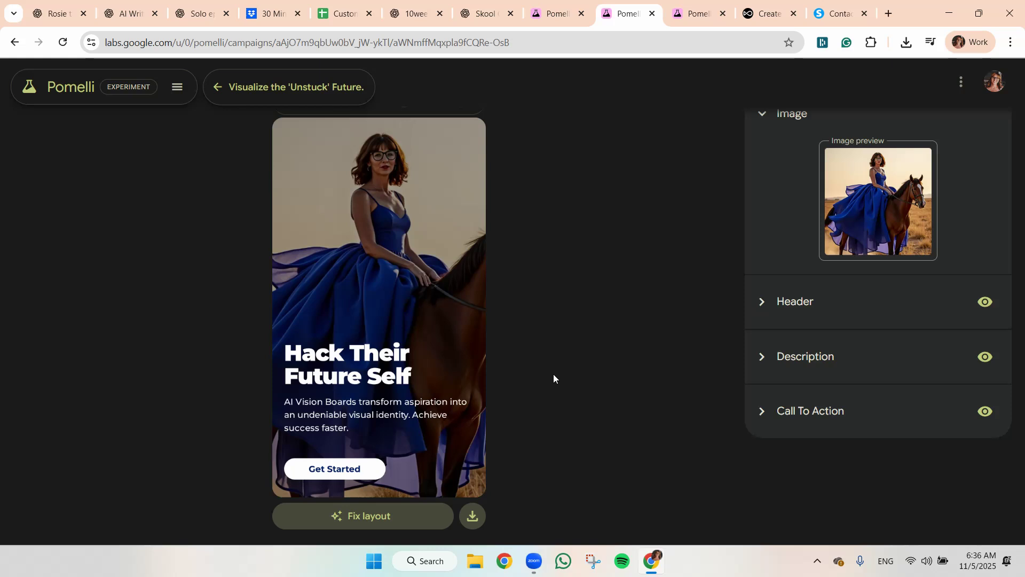
pyautogui.click(472, 517)
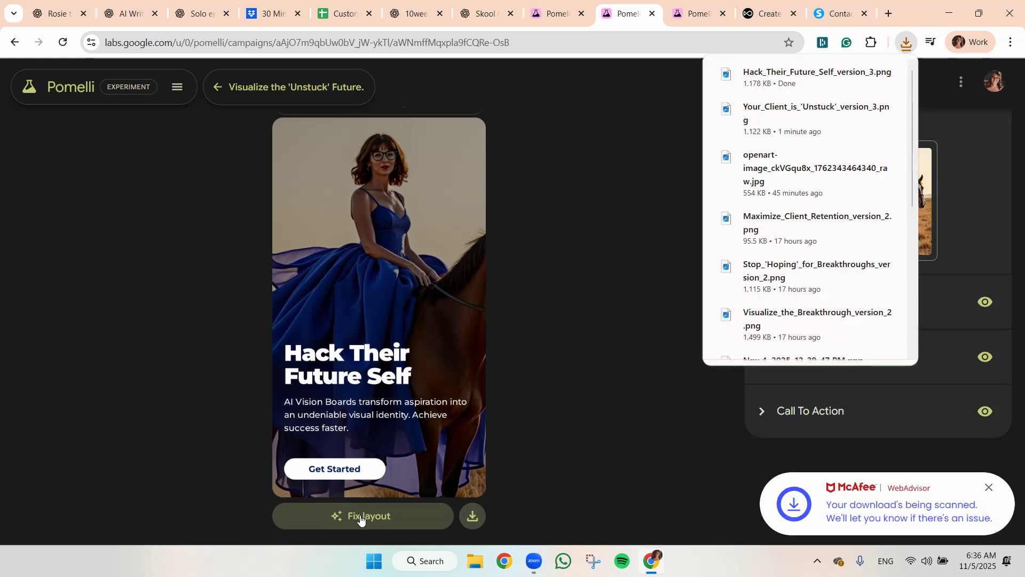
pyautogui.click(562, 414)
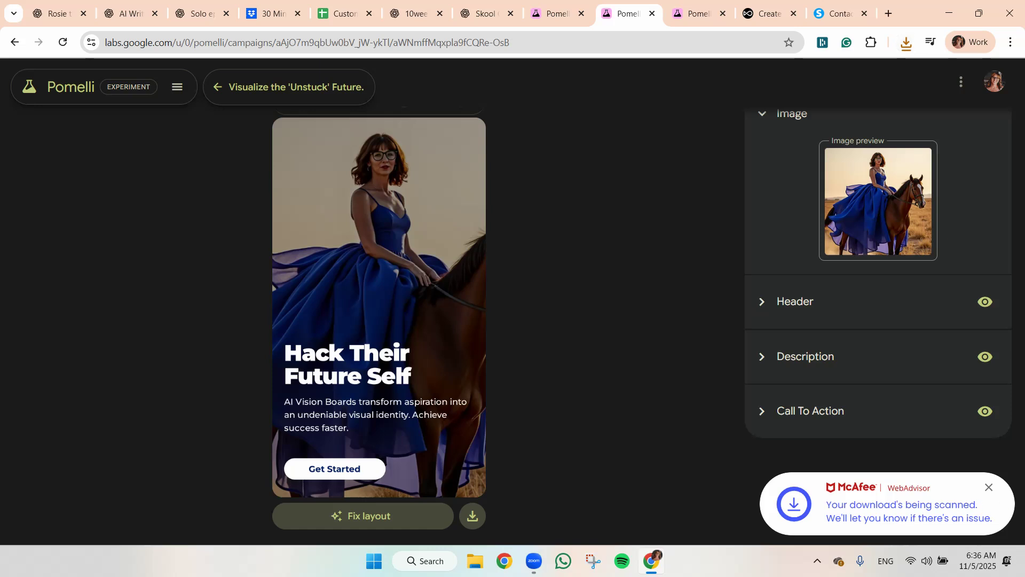
pyautogui.click(989, 487)
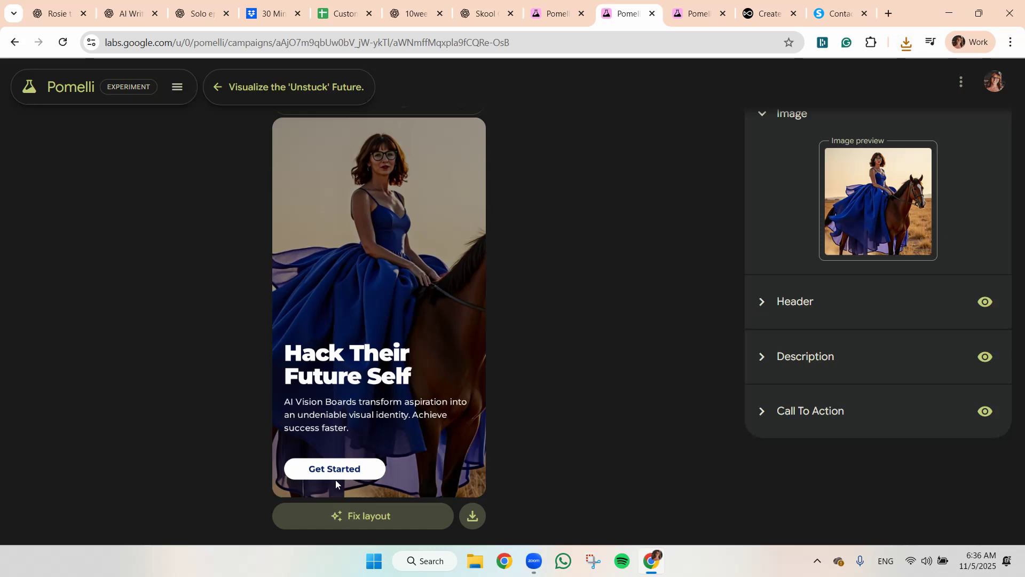
# Fix the layout of the "Hack Their Future Self" creative and return to its campaign.
pyautogui.click(367, 516)
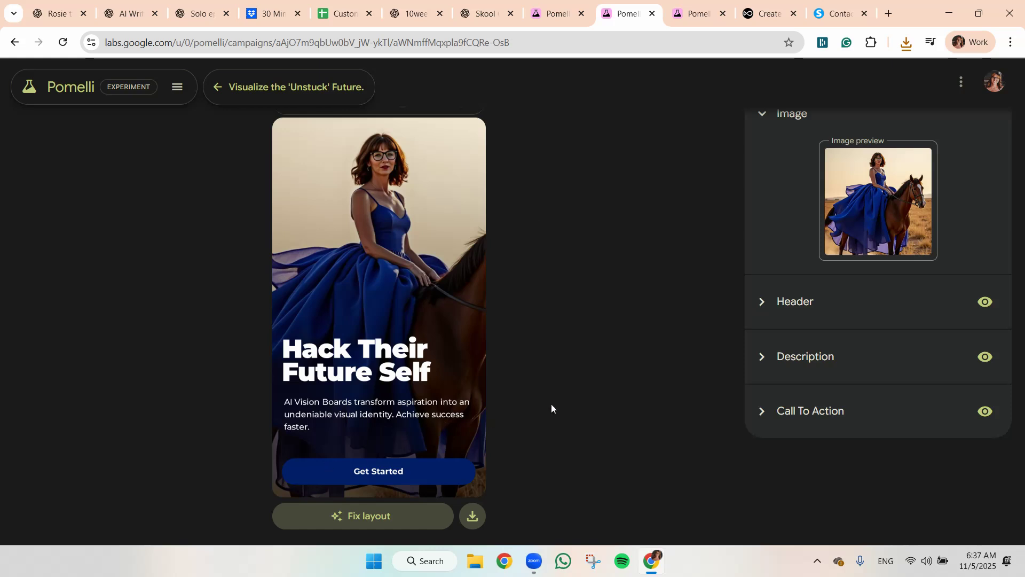
pyautogui.click(224, 84)
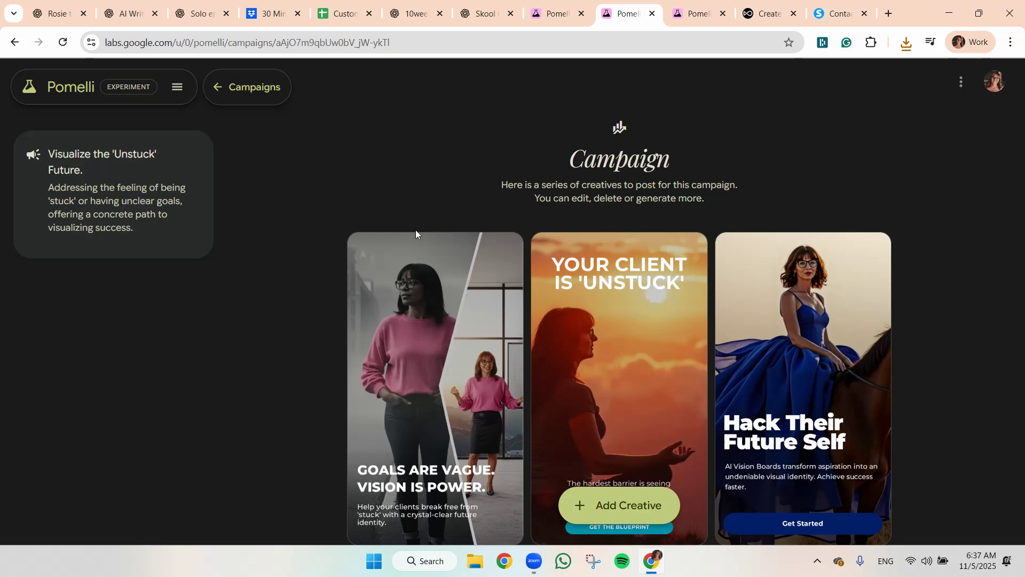
# Open the campaign's "Powerful Coaching Tool" creative for editing.
pyautogui.scroll(-4, 416, 231)
pyautogui.scroll(-4, 473, 271)
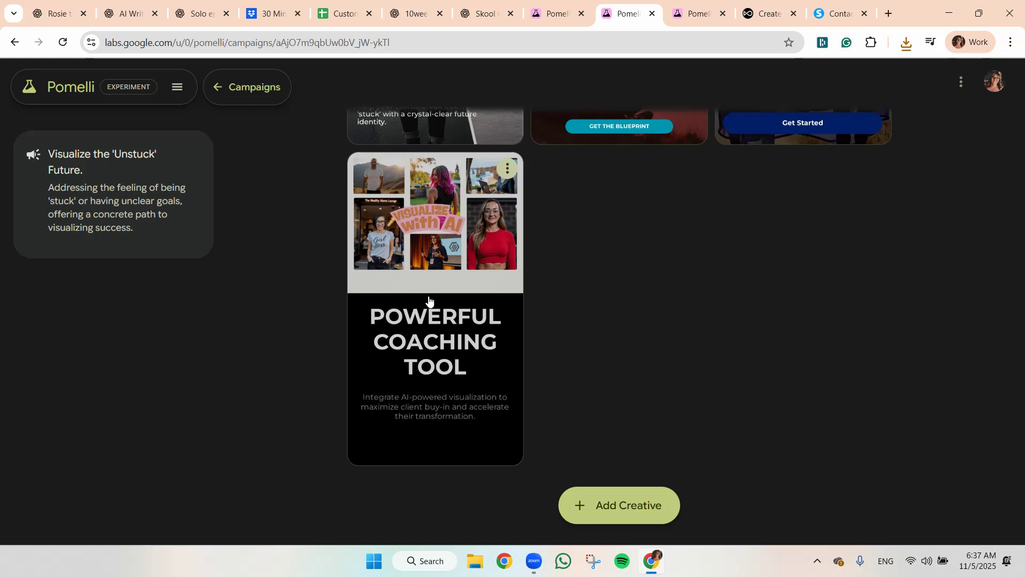
pyautogui.click(435, 300)
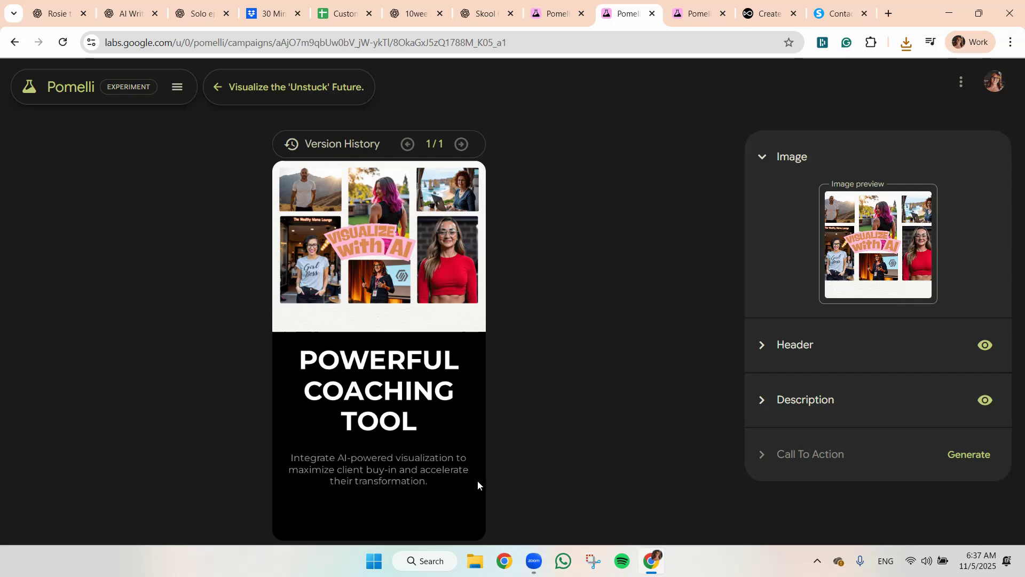
# Replace the "Powerful Coaching Tool" collage with an uploaded Downloads photo of the magenta-haired woman in a leopard-print jacket against black.
pyautogui.click(916, 205)
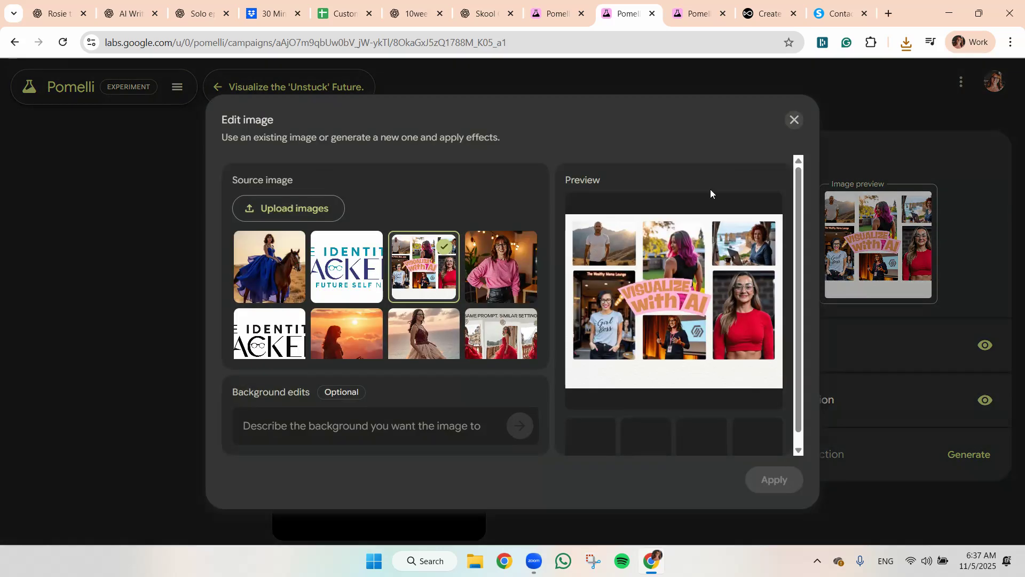
pyautogui.click(283, 211)
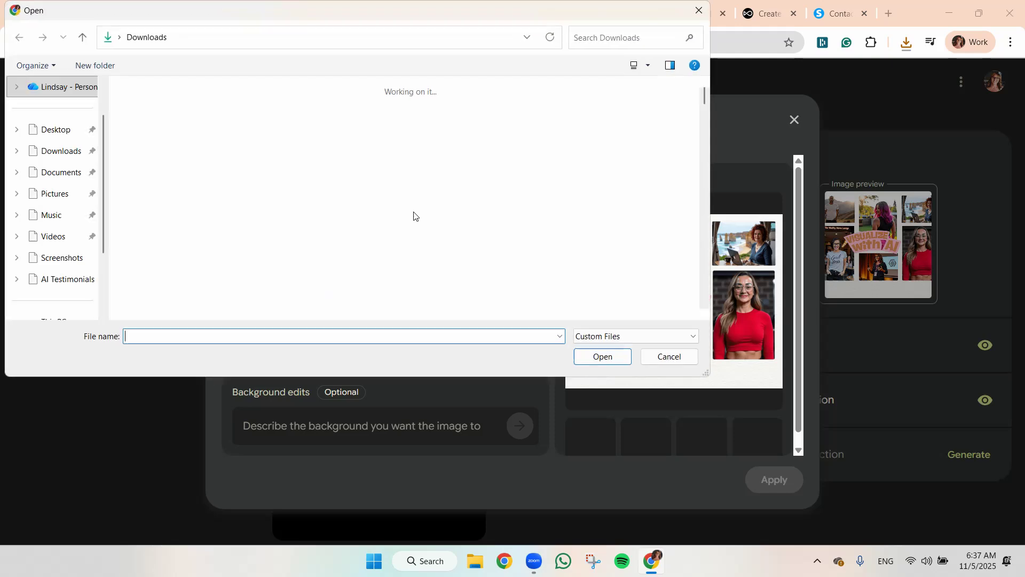
pyautogui.scroll(-2, 416, 210)
pyautogui.scroll(-5, 405, 213)
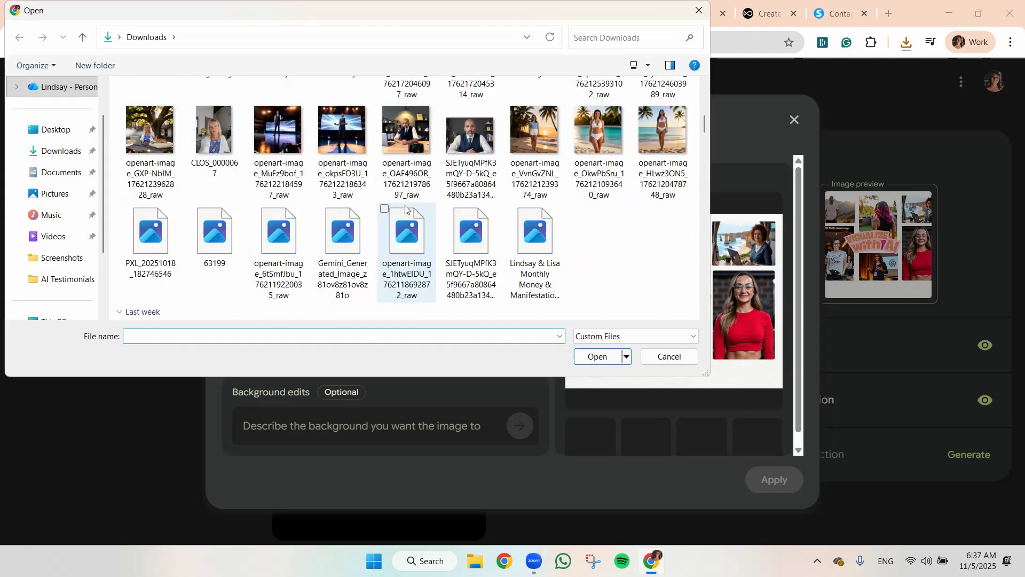
pyautogui.scroll(-5, 595, 256)
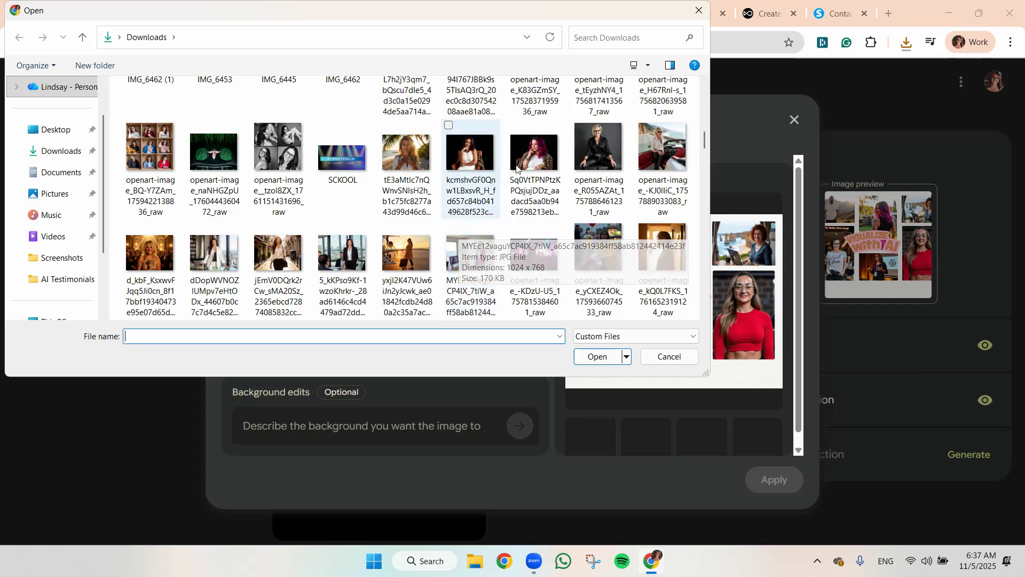
pyautogui.click(534, 155)
pyautogui.click(598, 357)
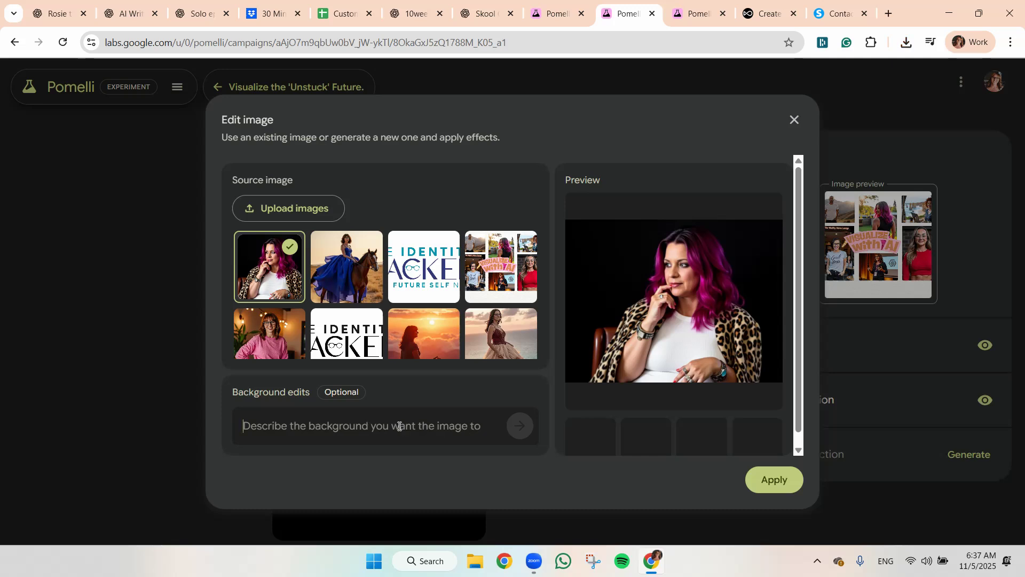
pyautogui.click(297, 415)
pyautogui.click(777, 486)
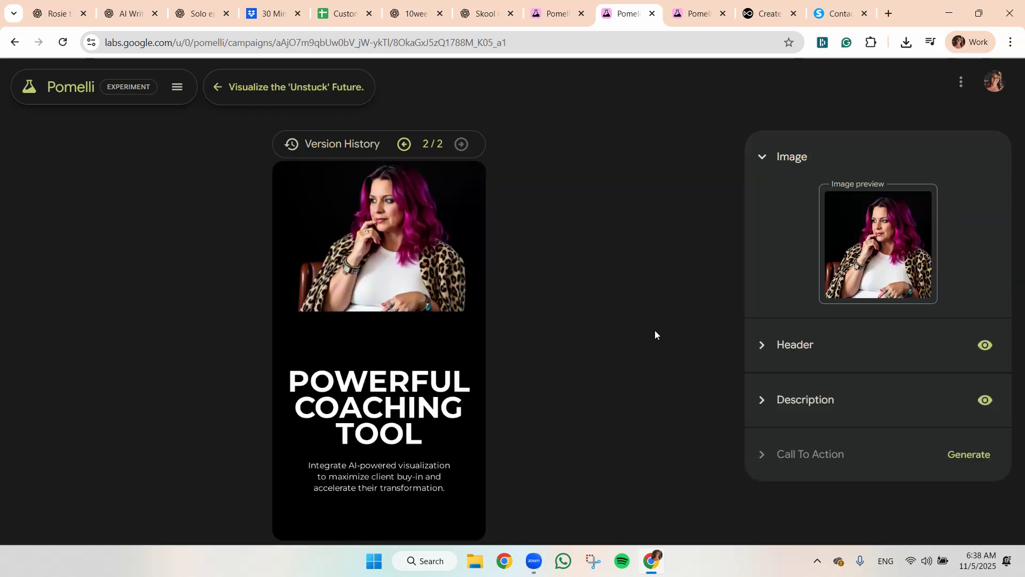
# Generate a call to action for the "Powerful Coaching Tool" creative and return to the campaigns home page.
pyautogui.click(969, 455)
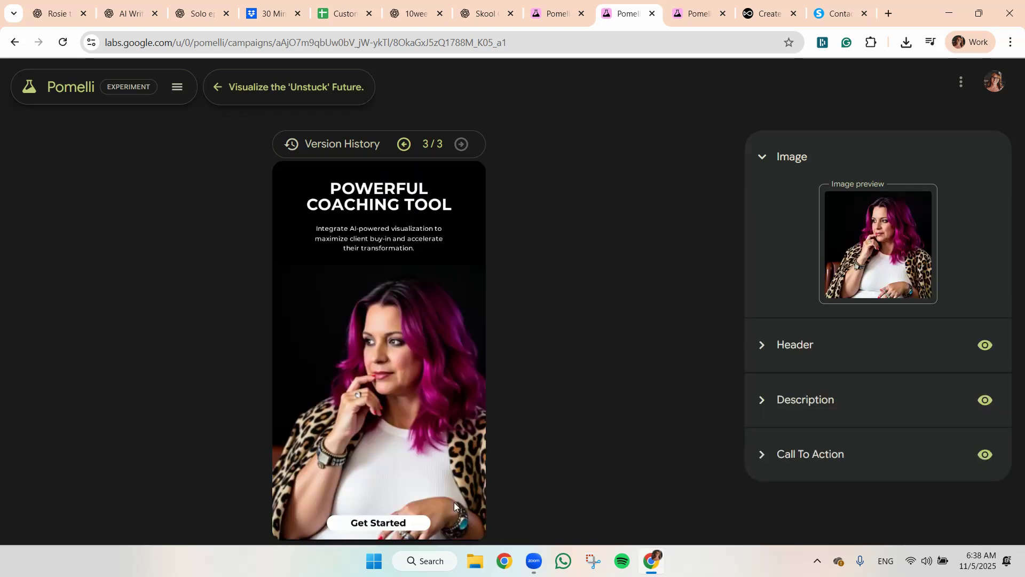
pyautogui.click(219, 88)
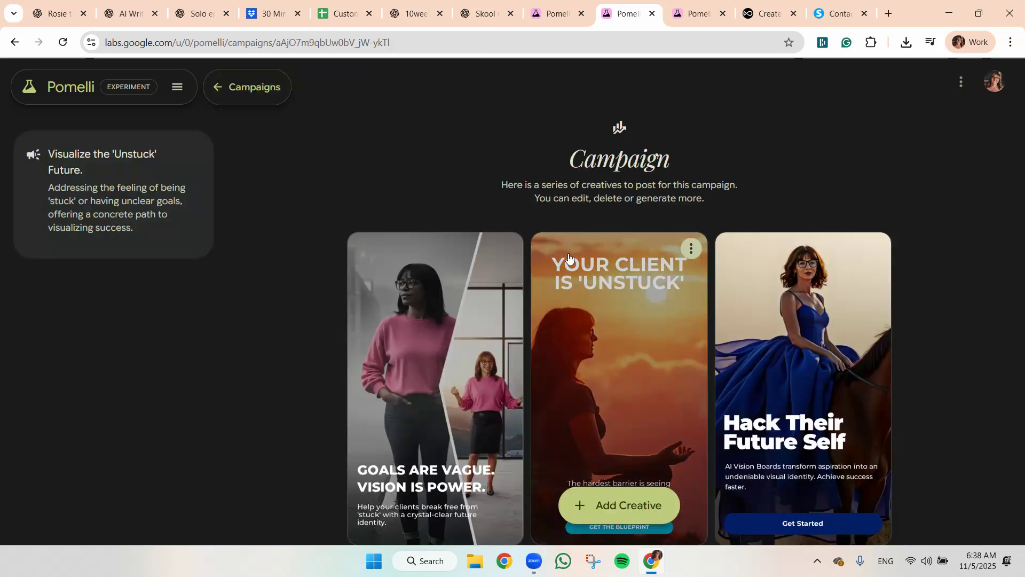
pyautogui.click(217, 85)
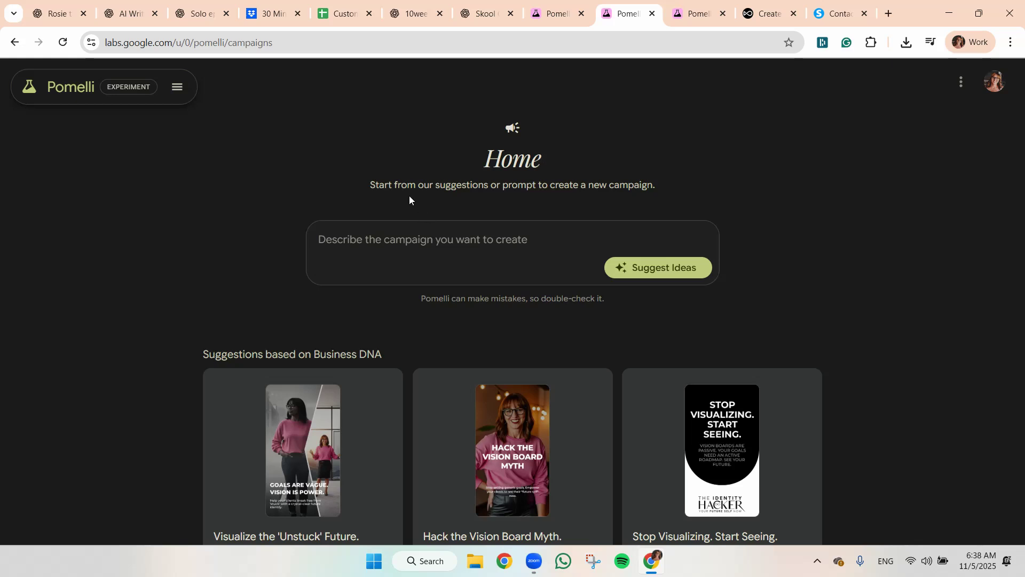
# Generate campaign ideas from the description "New AI Image + Vision Board workshop coming soon..... New tools, new format.".
pyautogui.click(363, 239)
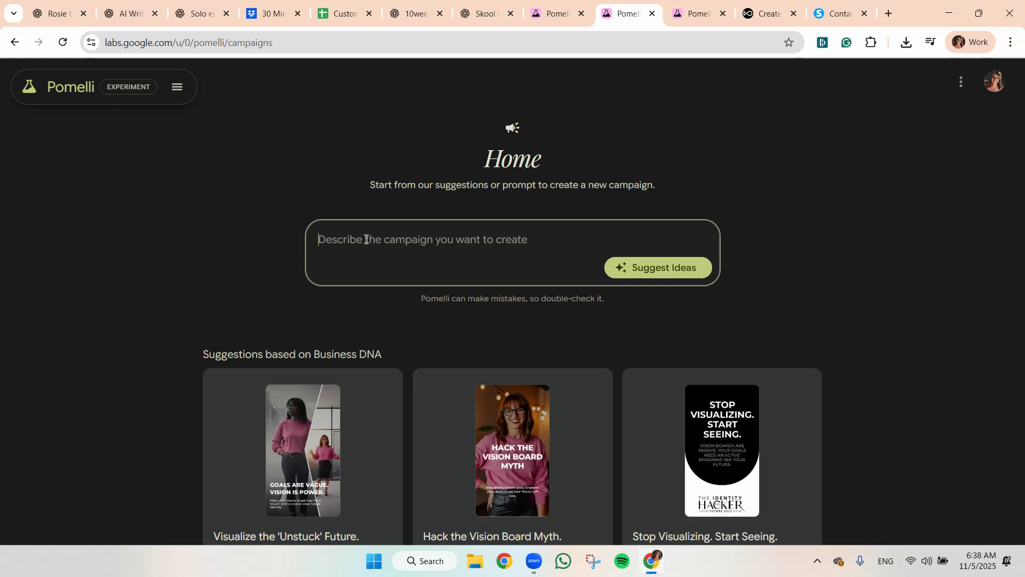
pyautogui.write('New A')
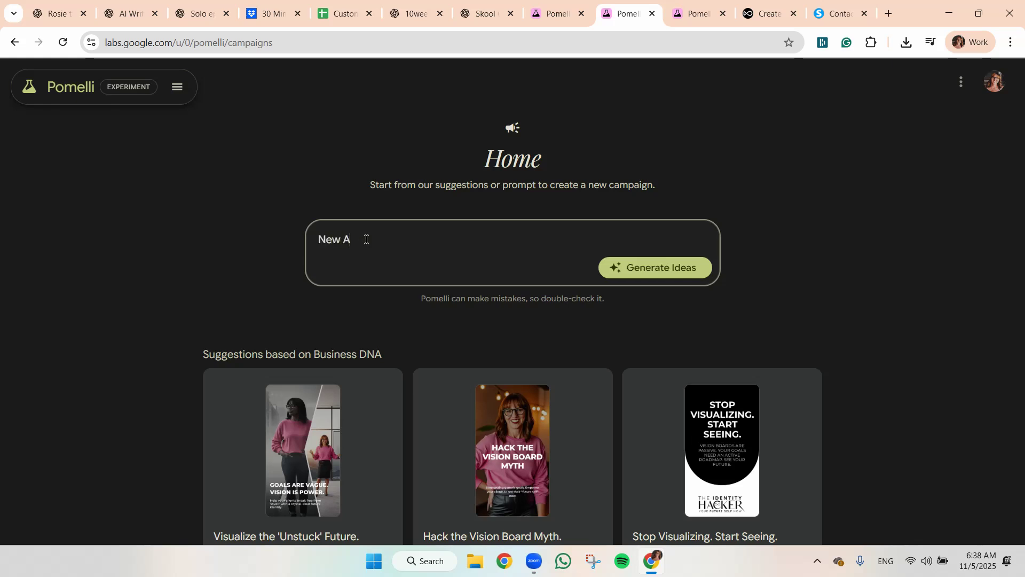
pyautogui.write('I Imahes ')
pyautogui.write('ge')
pyautogui.write(' + Vision Board wor')
pyautogui.write('kshop ')
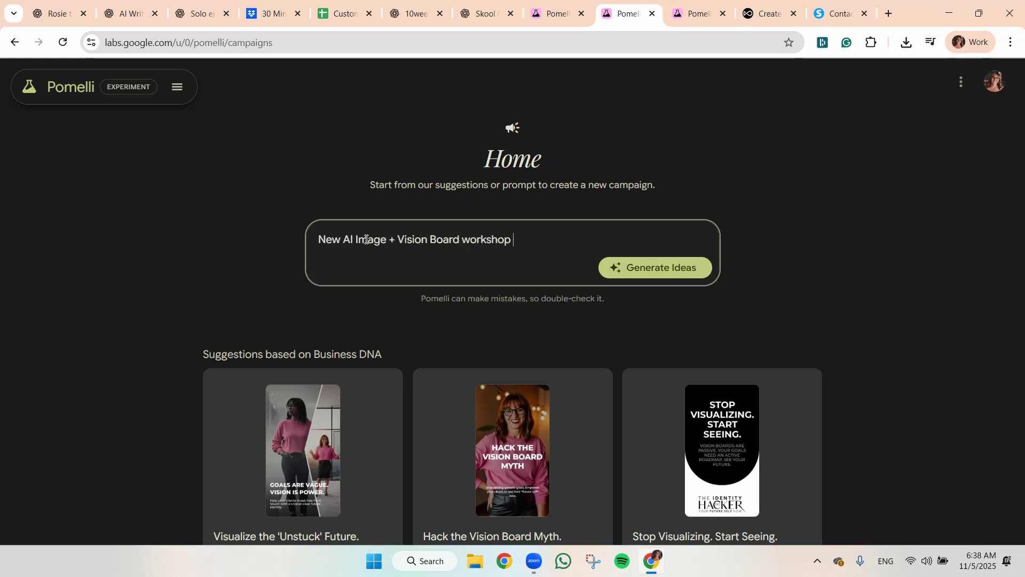
pyautogui.write('coming soon..... New tools, new')
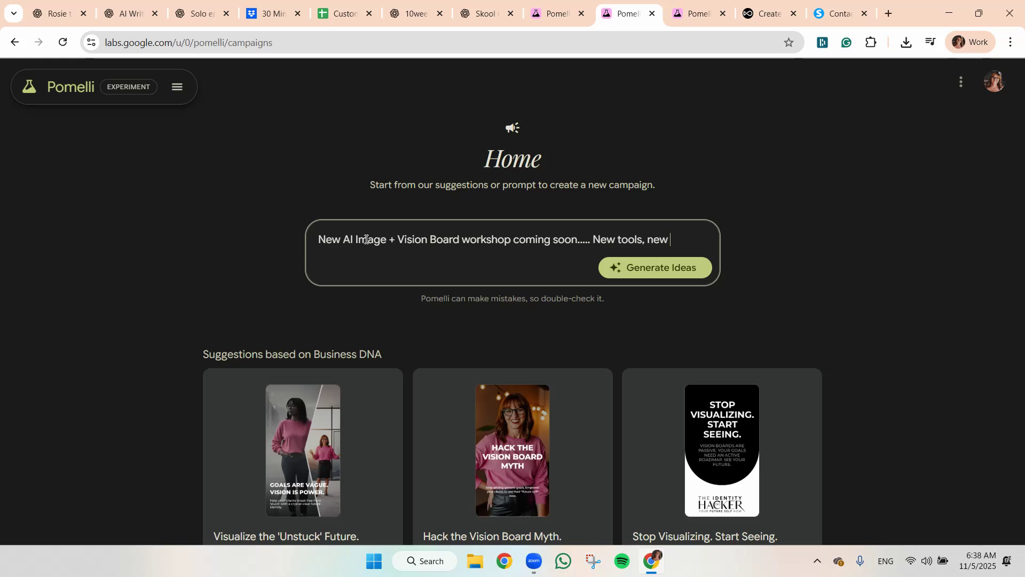
pyautogui.write(' format.')
pyautogui.click(653, 270)
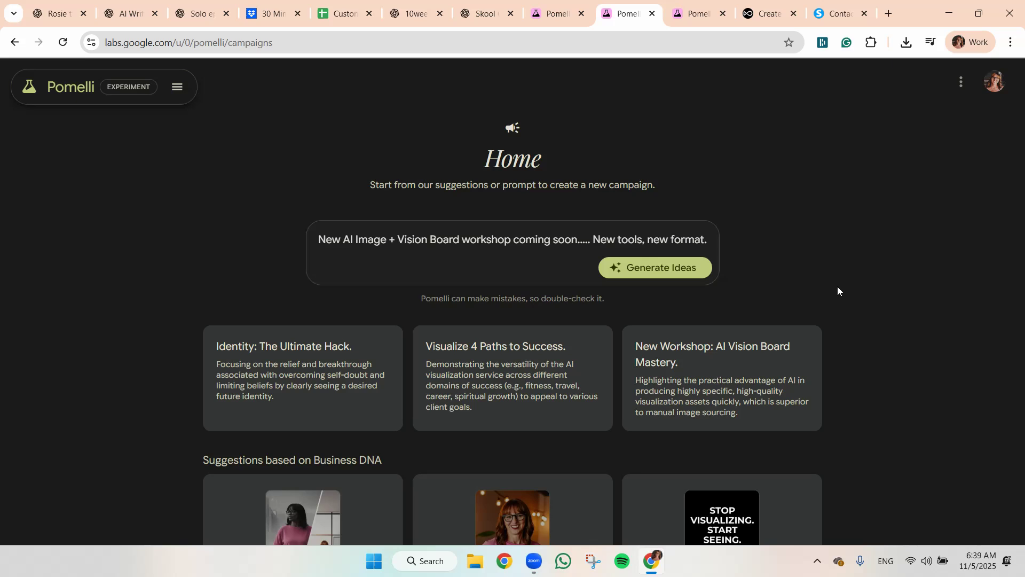
# Create a campaign from the "New Workshop: AI Vision Board Mastery." idea and look over its creatives.
pyautogui.scroll(-2, 855, 294)
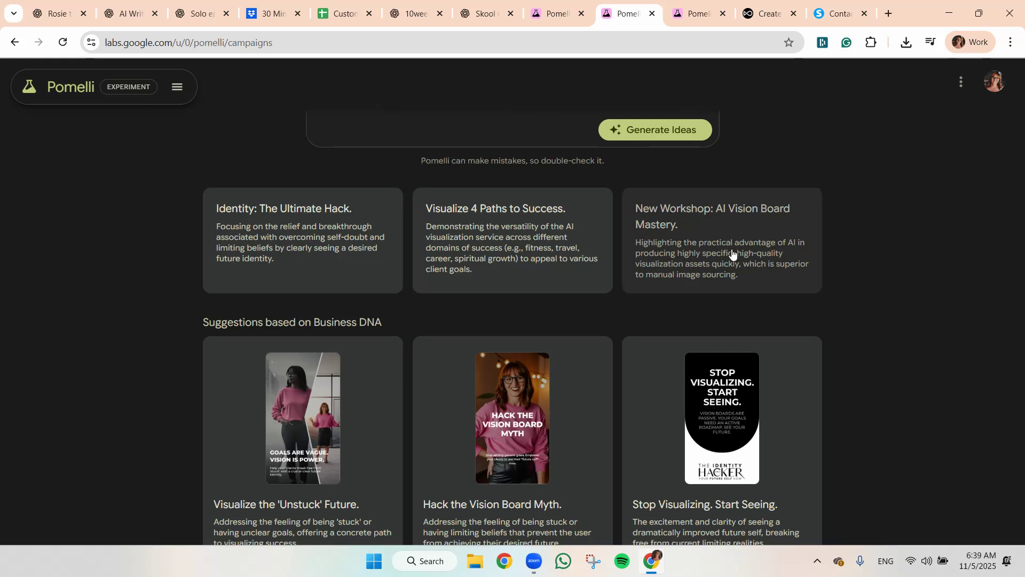
pyautogui.scroll(-2, 774, 278)
pyautogui.moveTo(803, 290)
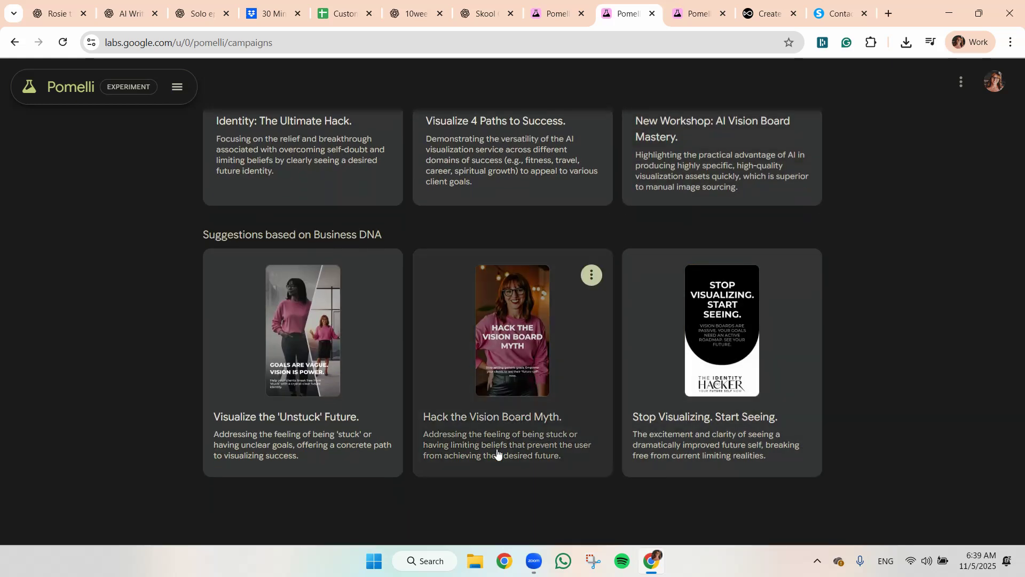
pyautogui.click(690, 159)
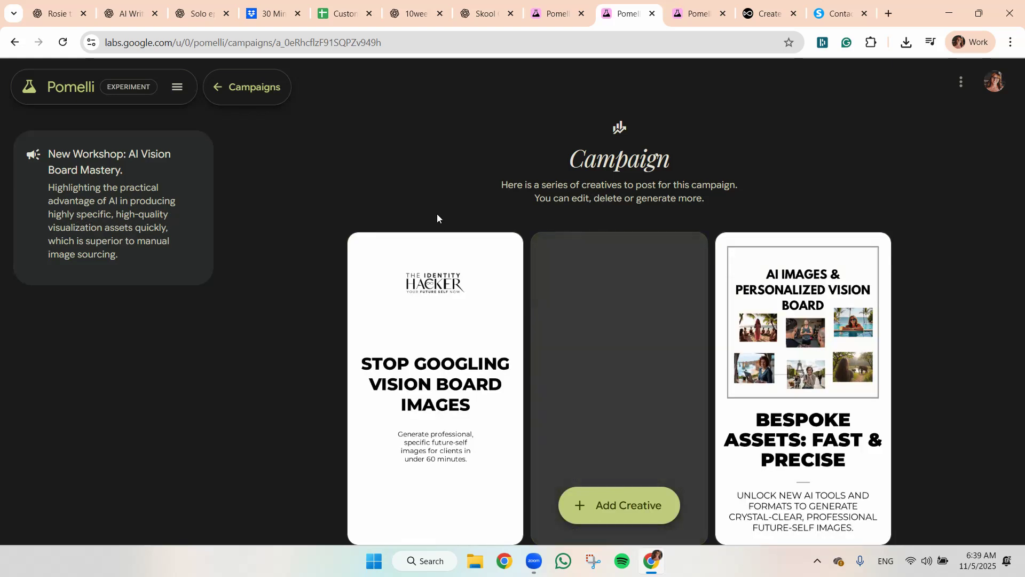
pyautogui.scroll(-2, 446, 197)
pyautogui.scroll(-2, 765, 430)
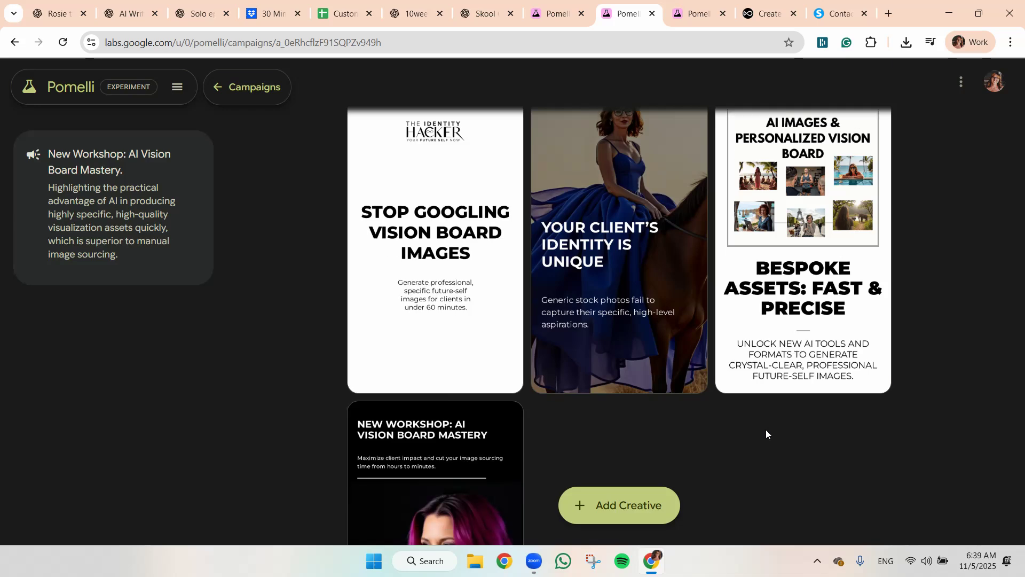
pyautogui.scroll(3, 835, 440)
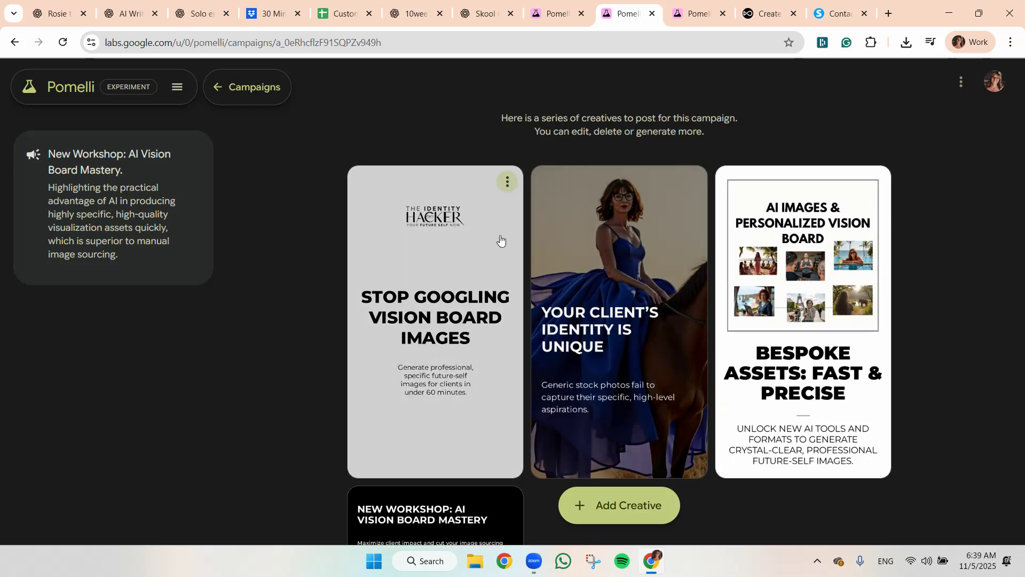
# Replace the logo image in the "Stop Googling Vision Board Images" creative with the existing photo of the woman in a tiered gown by the sea.
pyautogui.click(428, 242)
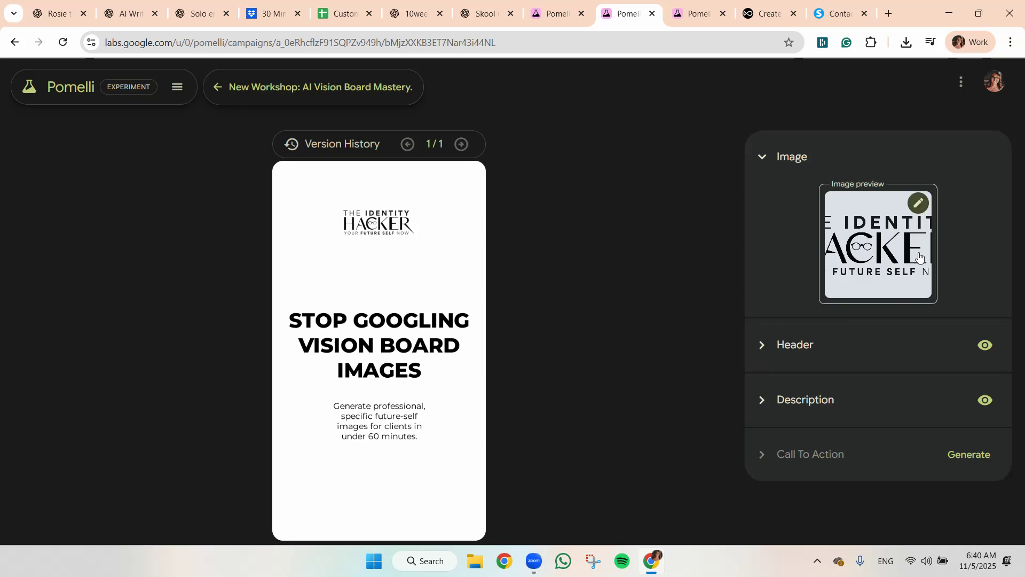
pyautogui.click(919, 201)
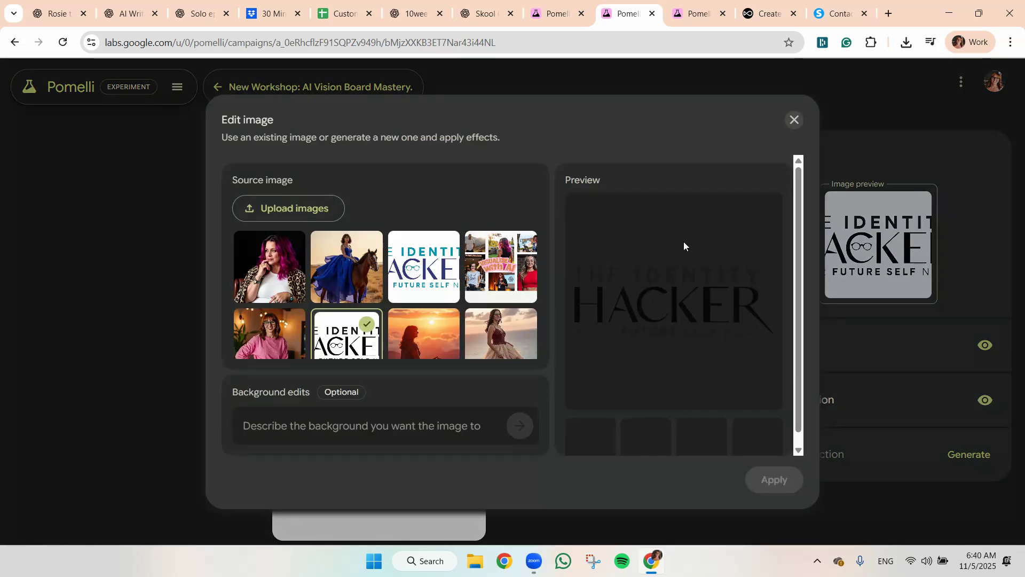
pyautogui.scroll(-3, 451, 296)
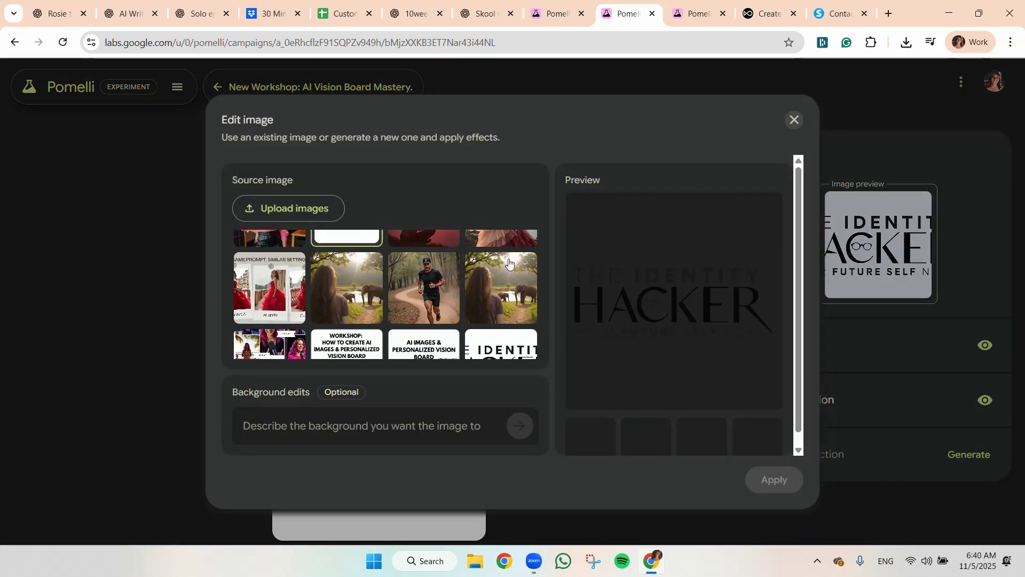
pyautogui.scroll(1, 485, 294)
pyautogui.click(489, 283)
pyautogui.click(771, 478)
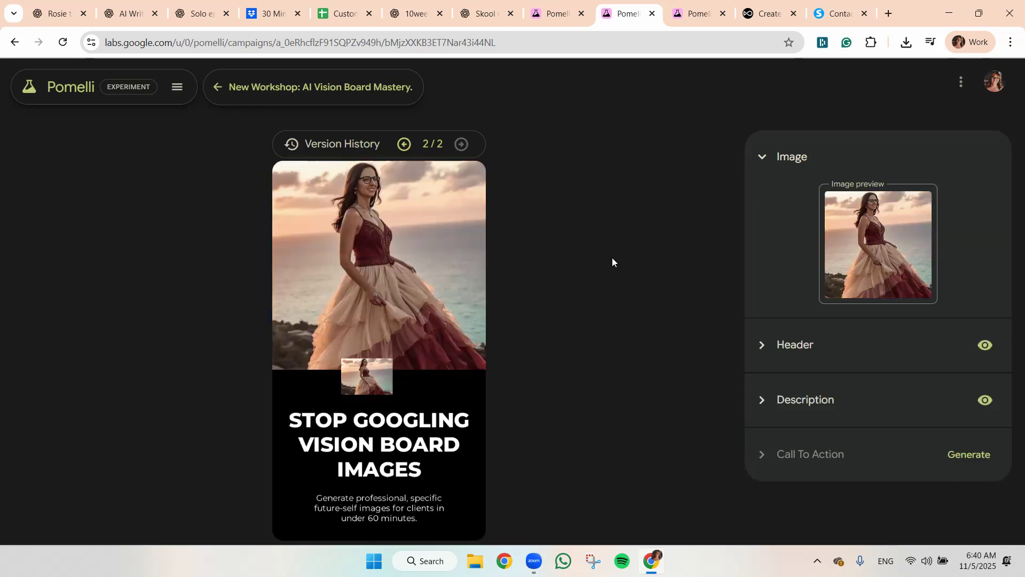
# Download the "Stop Googling Vision Board Images" creative, then return to its campaign and look over the creatives.
pyautogui.scroll(-2, 612, 257)
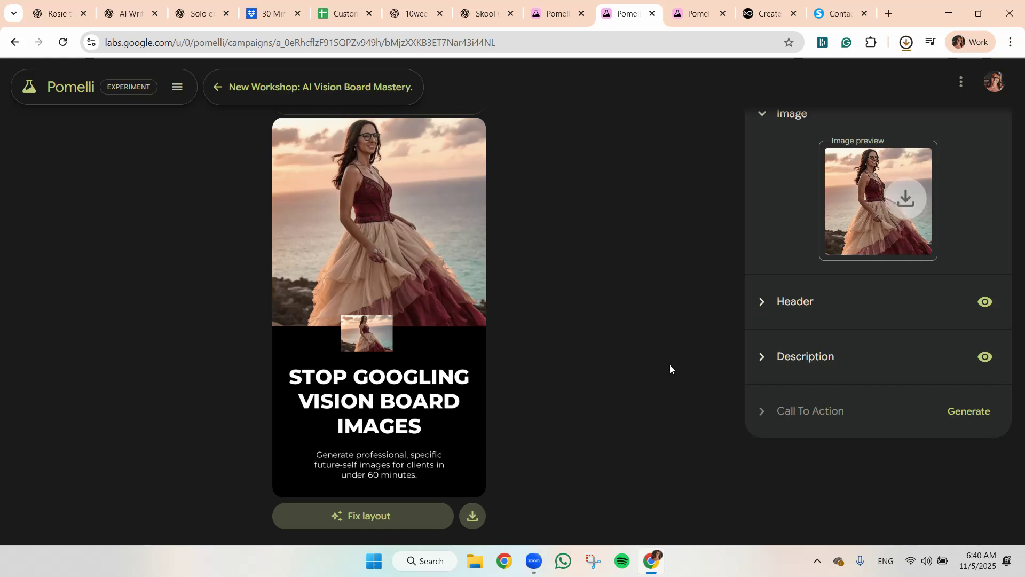
pyautogui.click(219, 87)
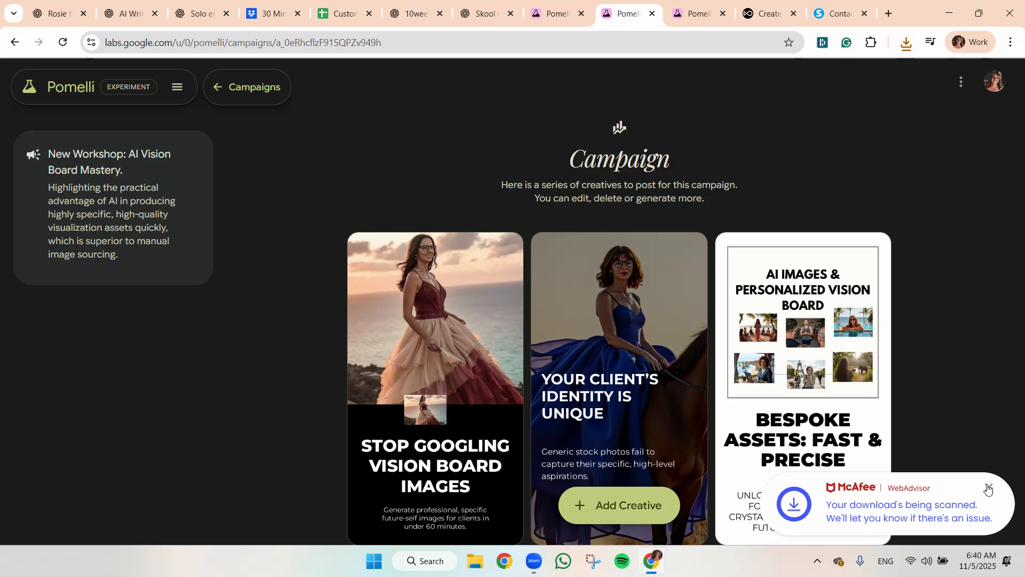
pyautogui.click(989, 487)
pyautogui.scroll(-3, 915, 267)
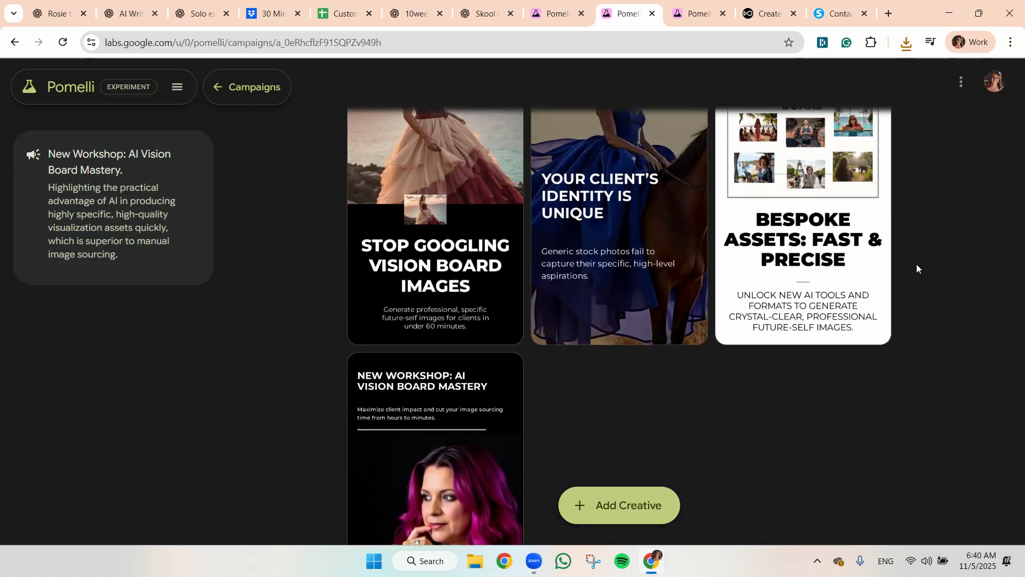
pyautogui.scroll(-2, 374, 289)
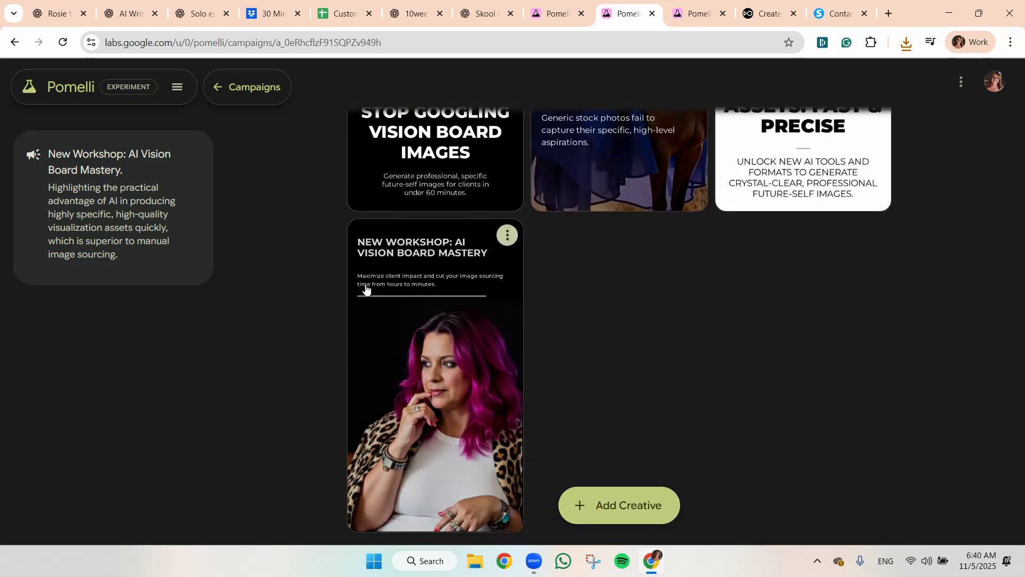
pyautogui.scroll(1, 593, 344)
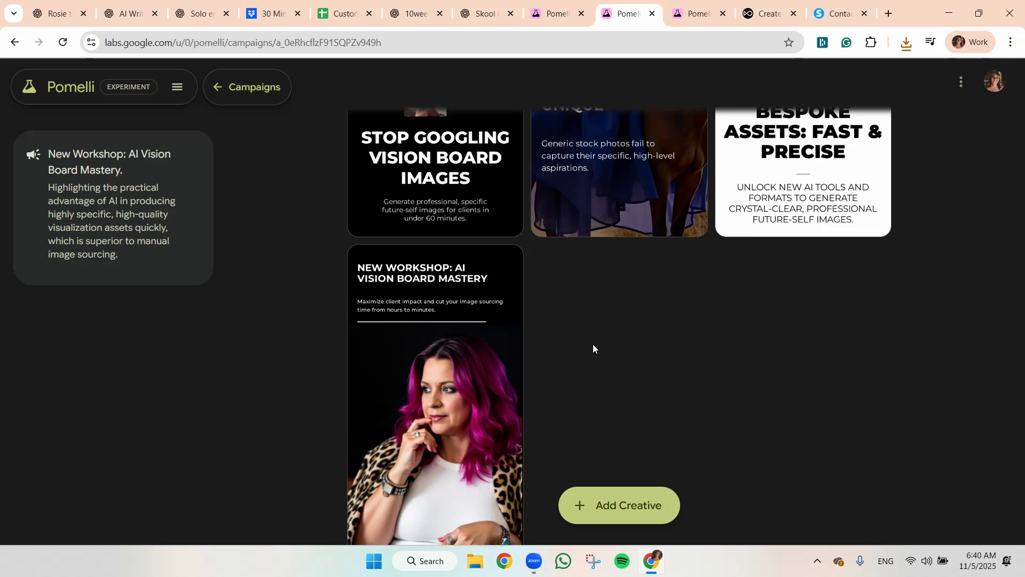
# Create a campaign from the suggested "Visualize 4 Paths to Success." idea and look over its creatives.
pyautogui.click(221, 85)
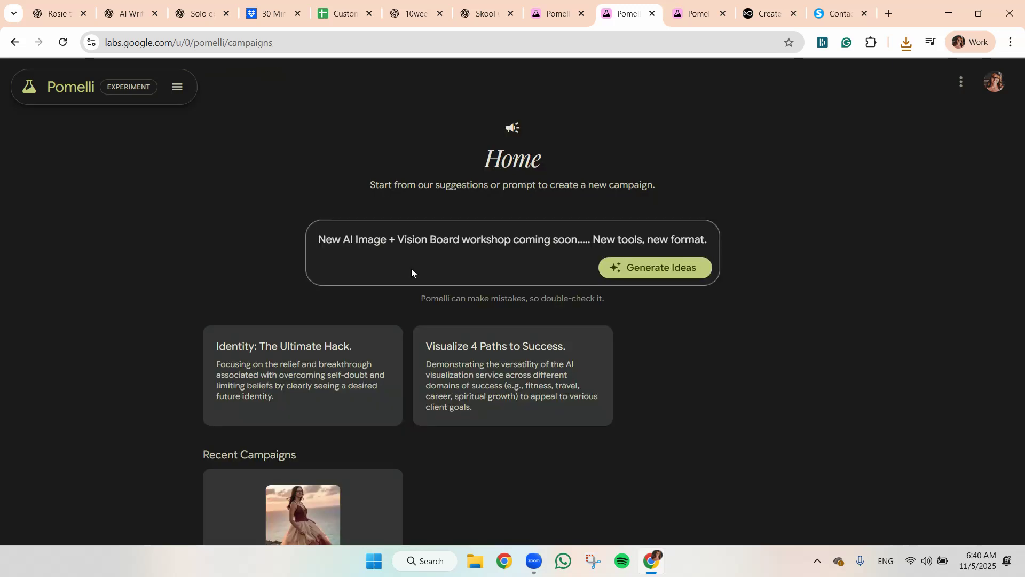
pyautogui.click(491, 373)
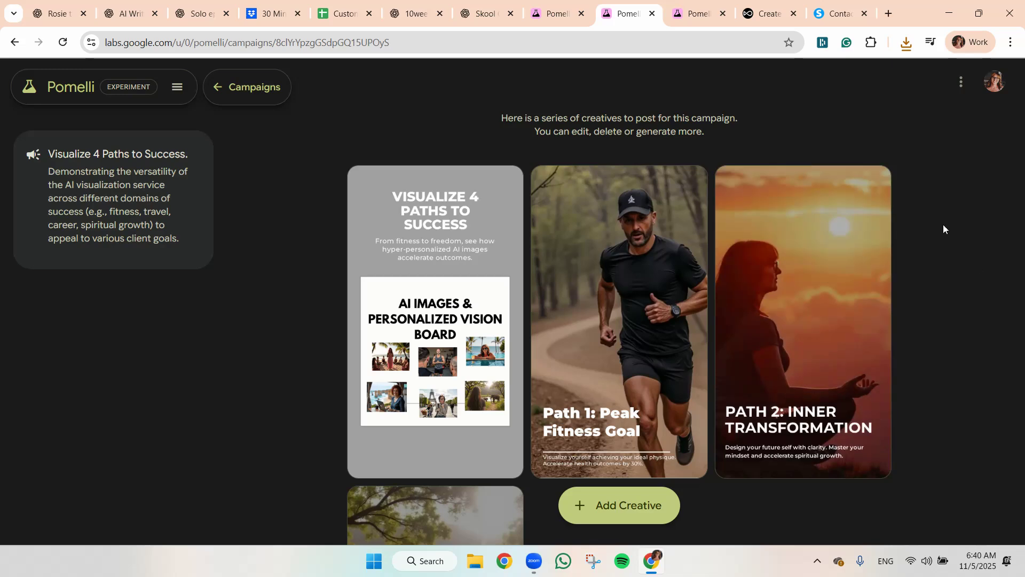
pyautogui.scroll(-3, 976, 265)
pyautogui.scroll(-2, 976, 264)
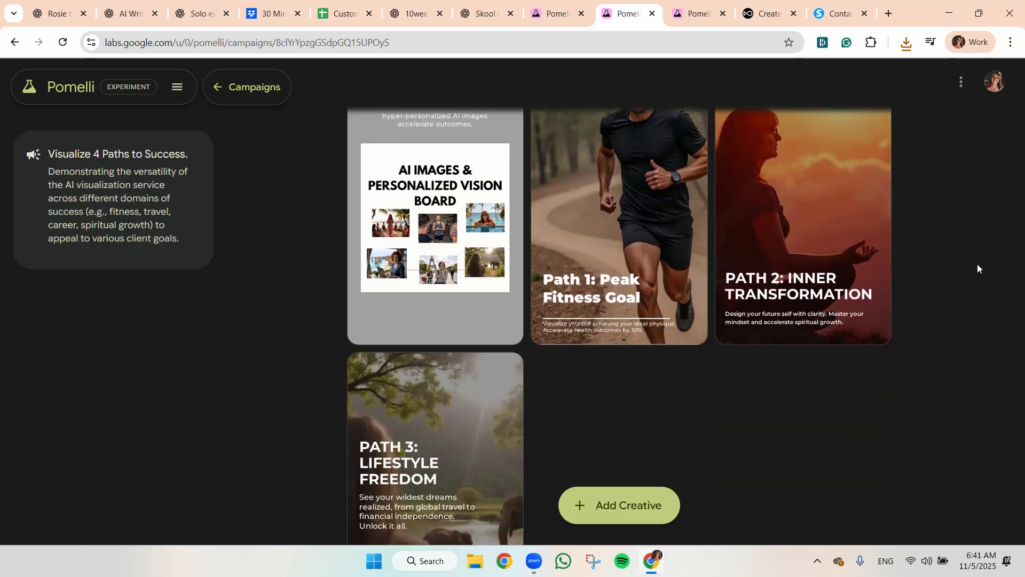
pyautogui.scroll(5, 977, 263)
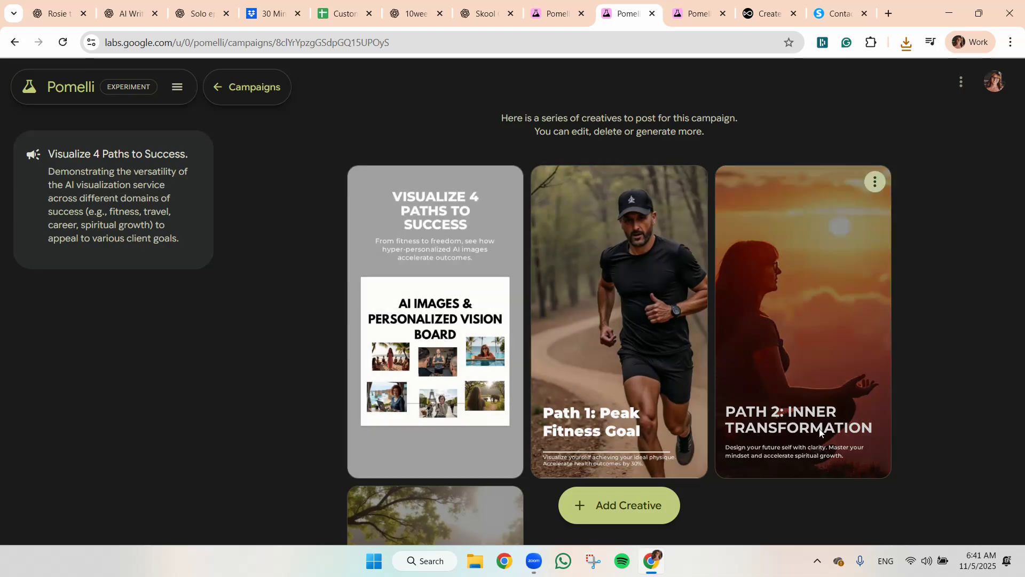
pyautogui.scroll(-5, 747, 431)
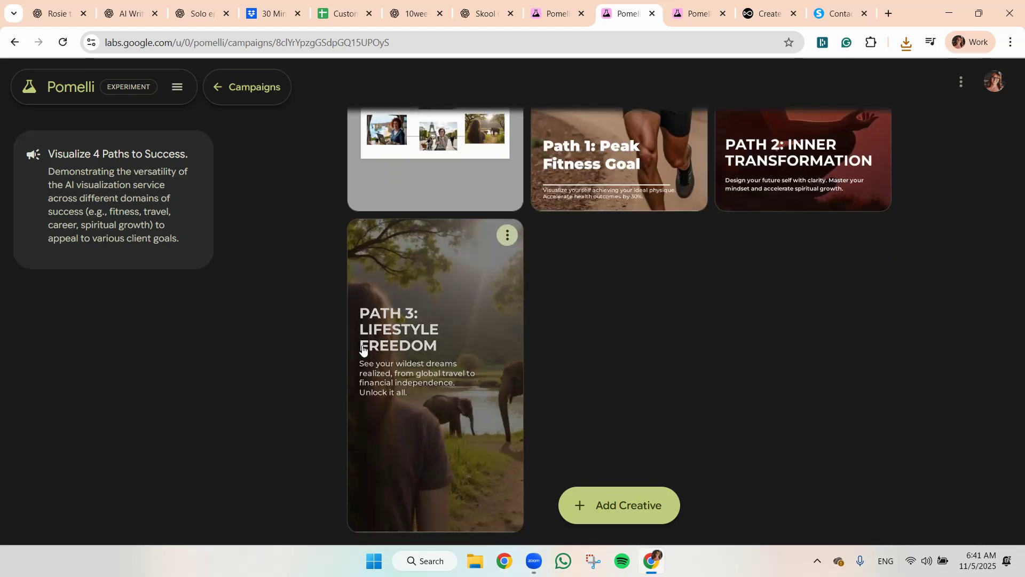
pyautogui.scroll(4, 682, 361)
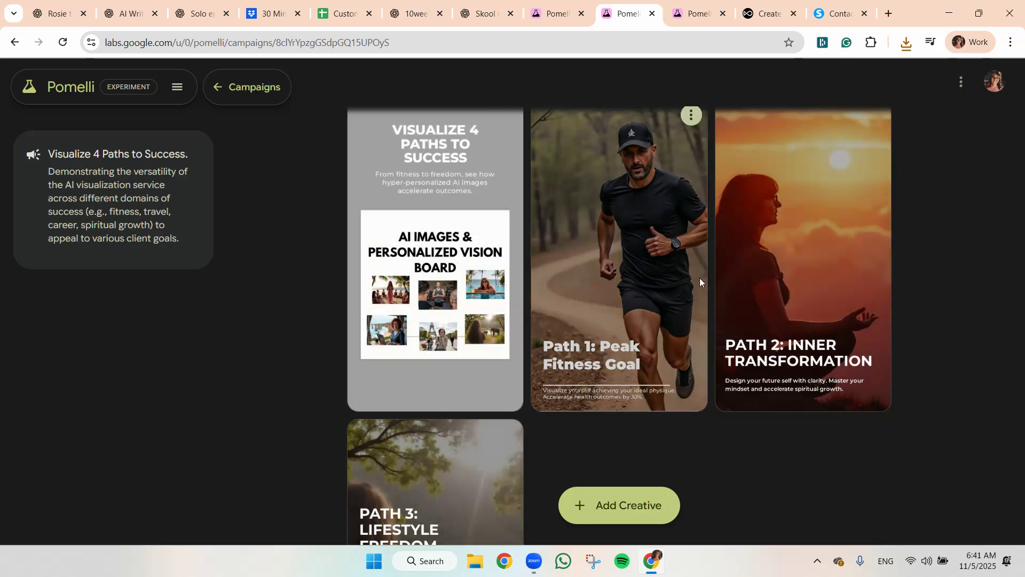
pyautogui.scroll(-1, 689, 286)
pyautogui.scroll(-2, 668, 296)
pyautogui.scroll(3, 705, 401)
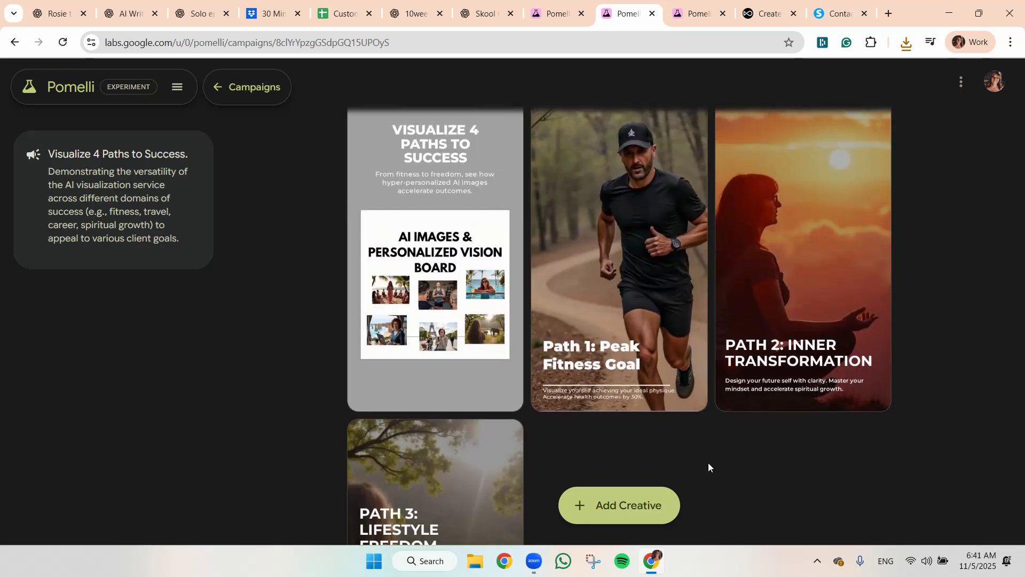
# Start an additional creative for the "Visualize 4 Paths to Success." campaign in Feed (4:5) format.
pyautogui.click(643, 490)
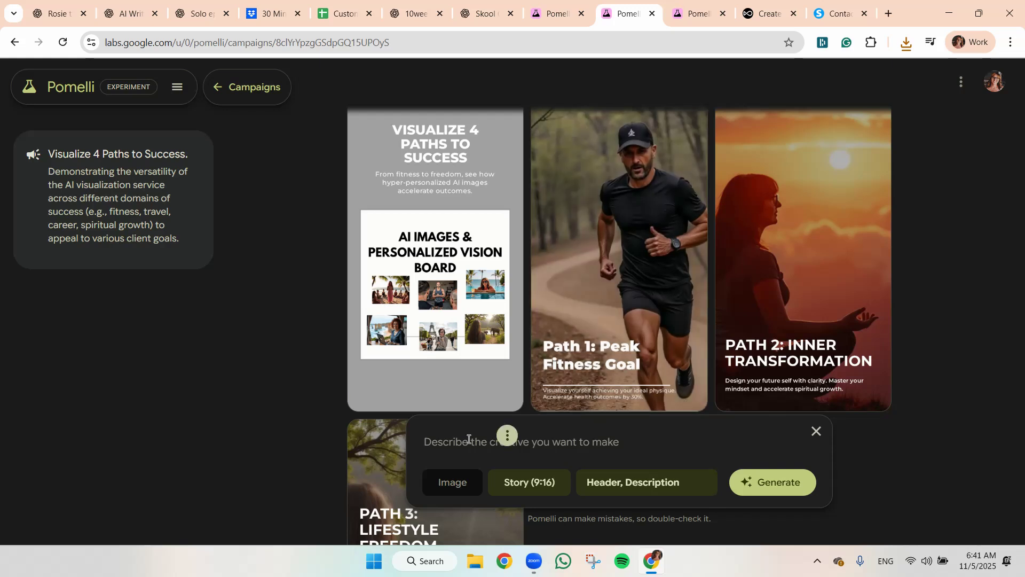
pyautogui.click(523, 490)
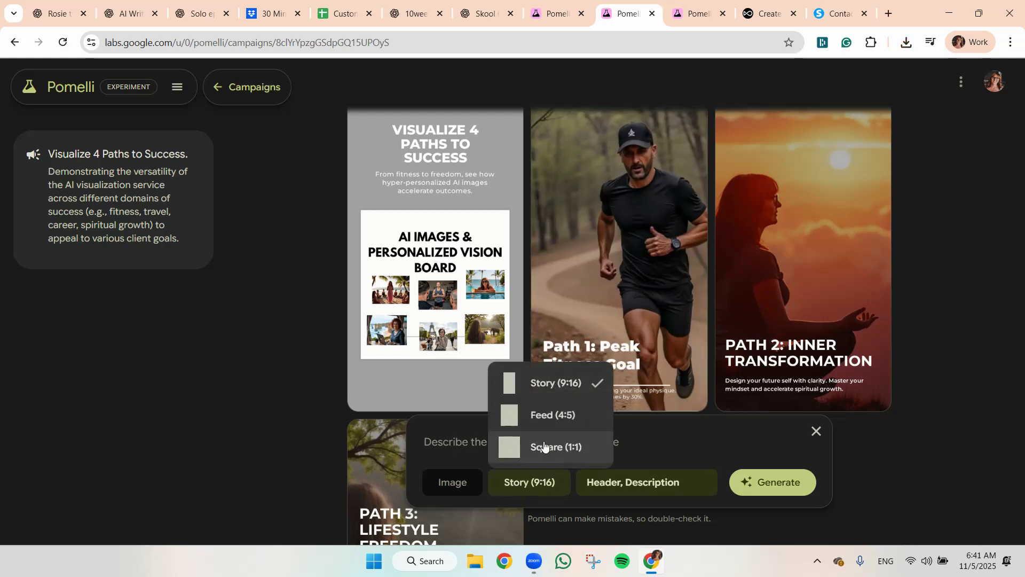
pyautogui.click(541, 416)
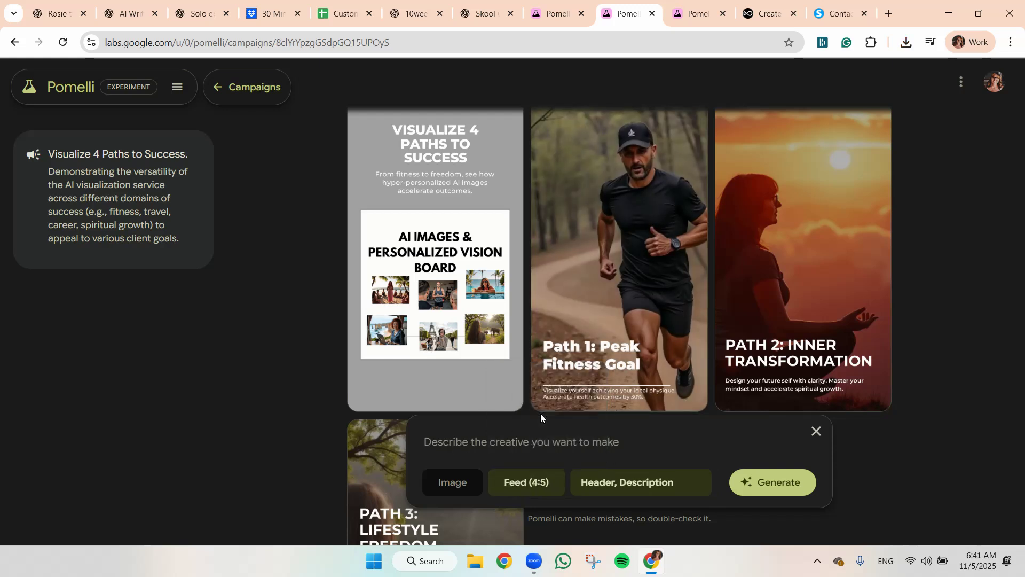
pyautogui.click(628, 492)
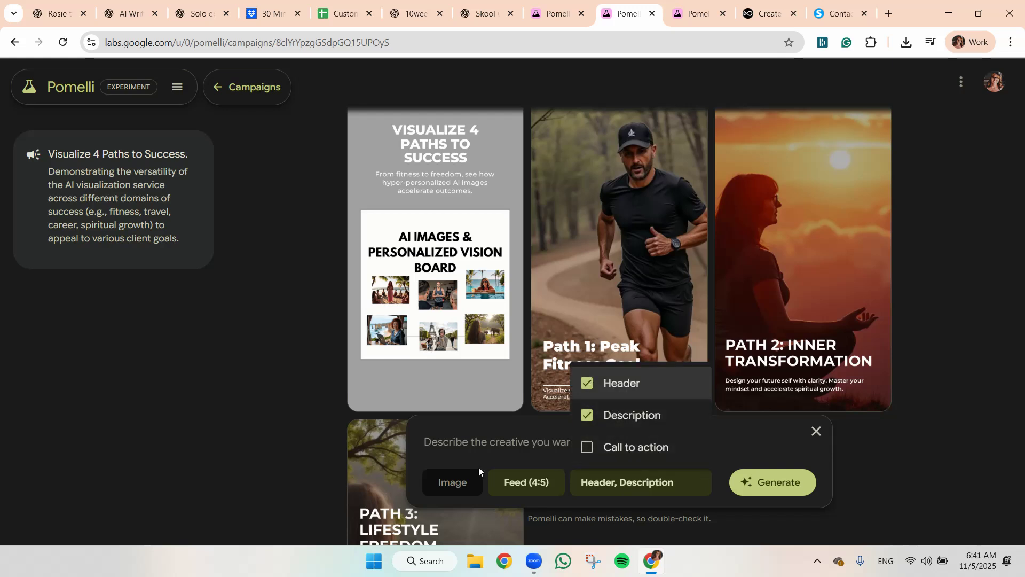
pyautogui.click(452, 483)
# Upload the Paddleboard image from Downloads as the new creative's image and generate the creative.
pyautogui.click(451, 487)
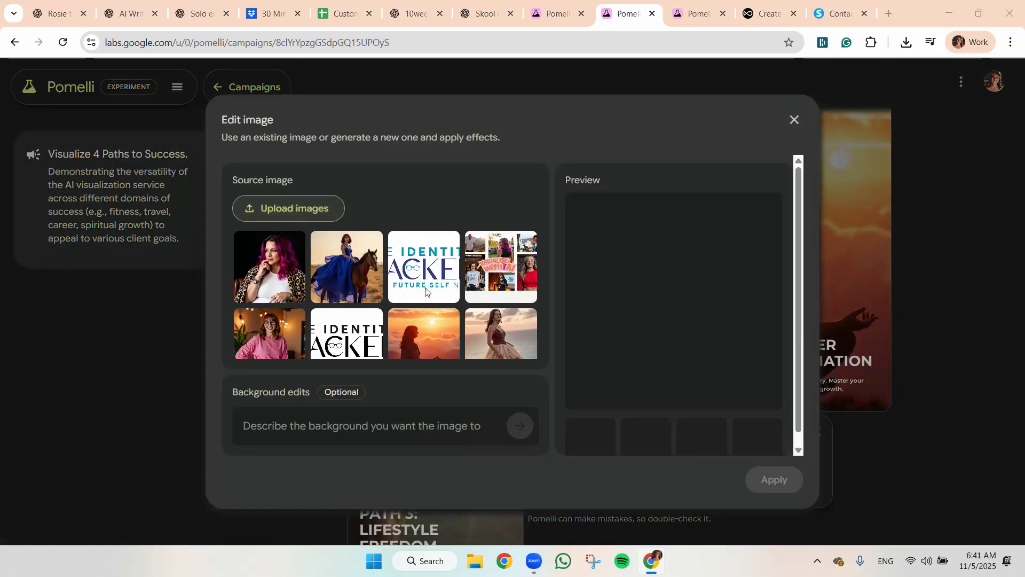
pyautogui.scroll(-10, 374, 230)
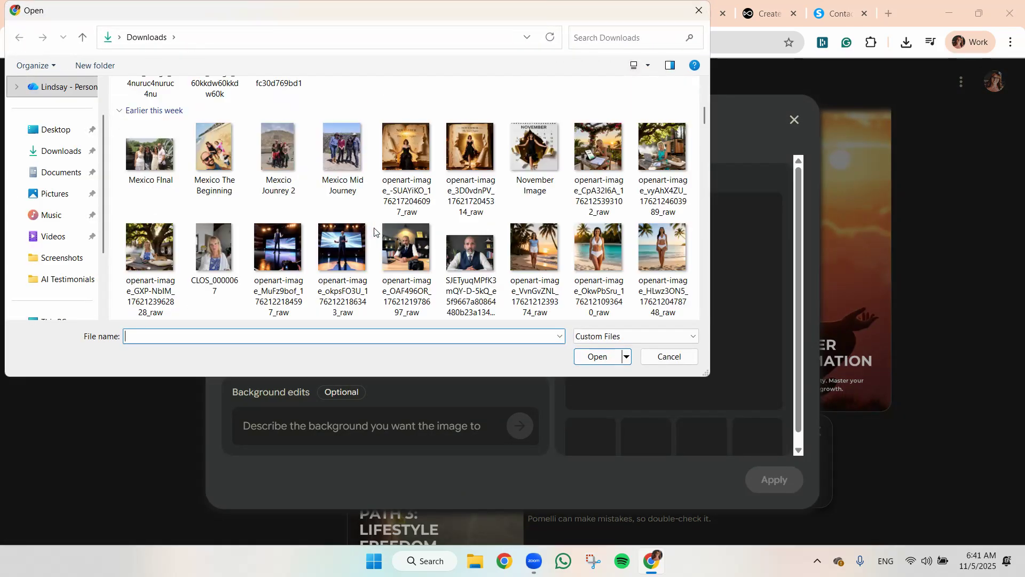
pyautogui.scroll(-10, 376, 233)
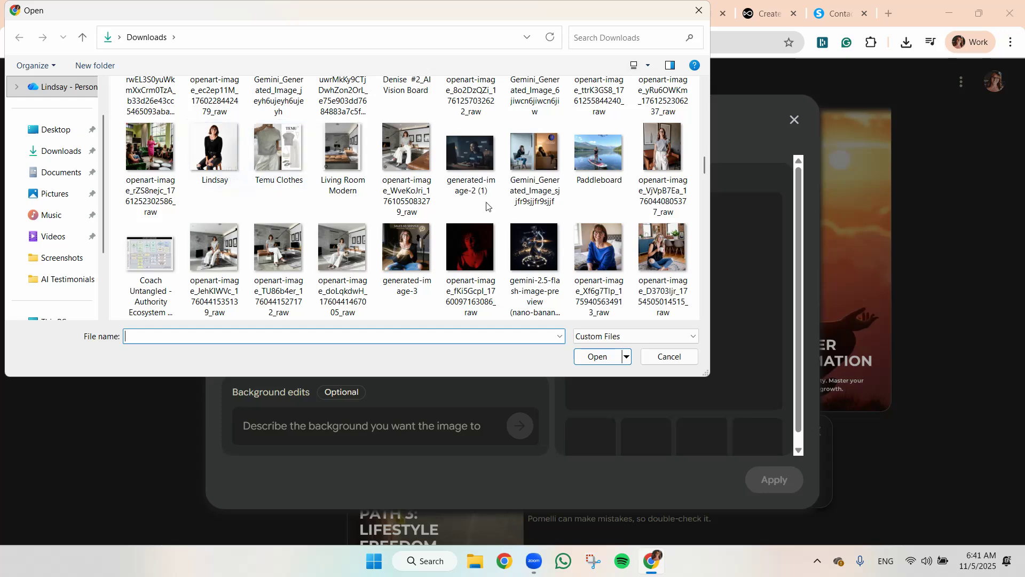
pyautogui.click(603, 157)
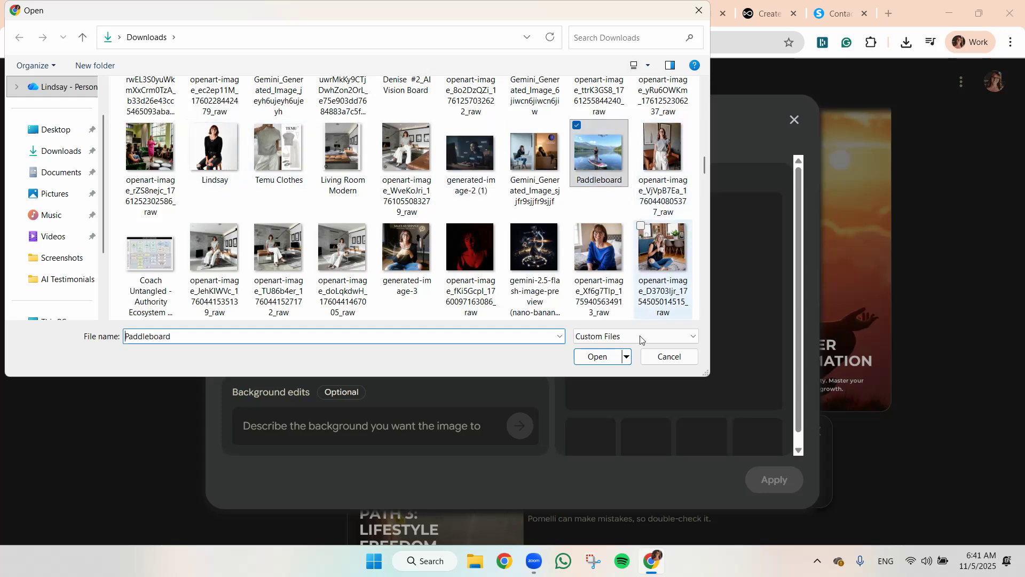
pyautogui.click(598, 357)
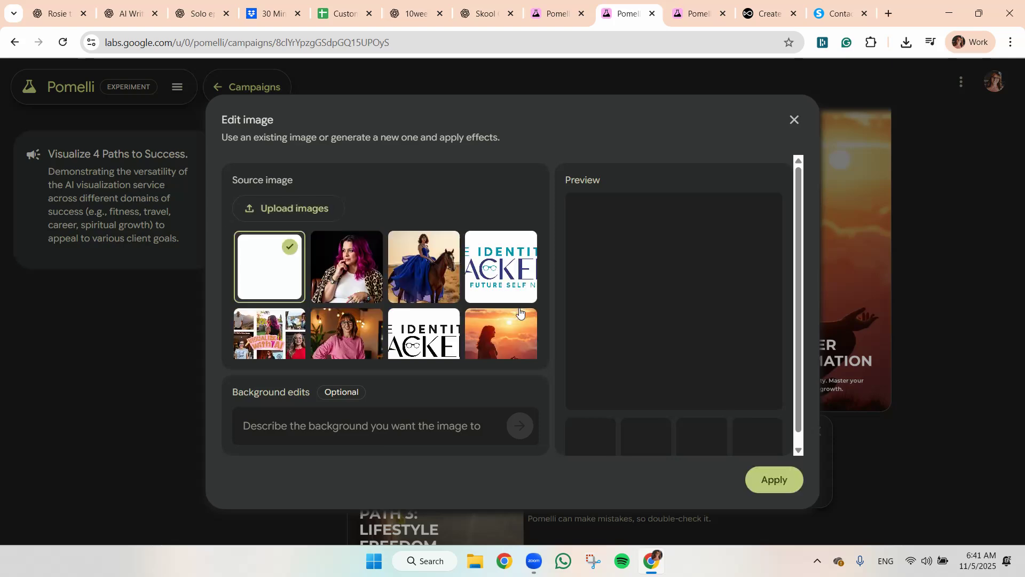
pyautogui.click(774, 491)
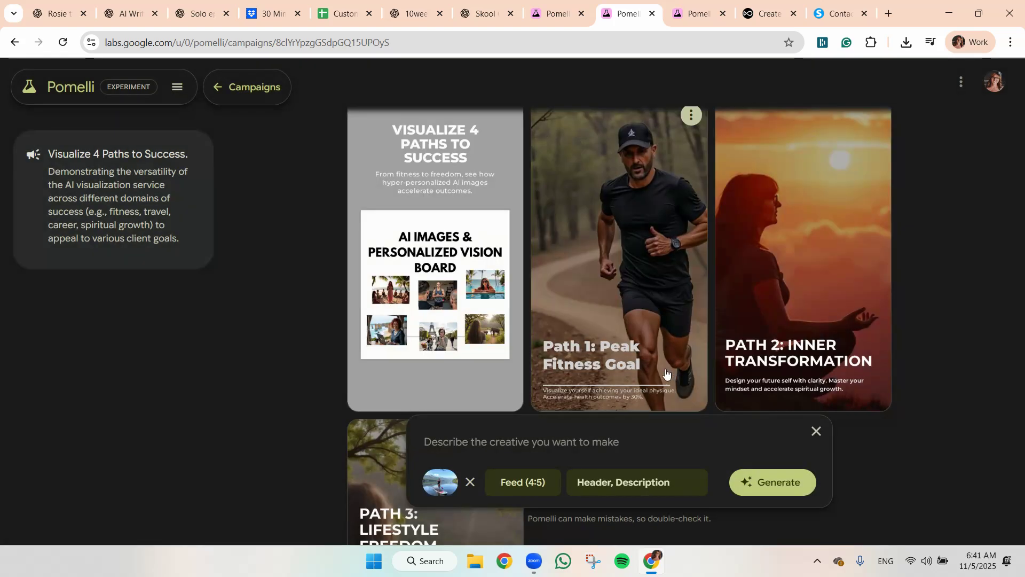
pyautogui.click(767, 484)
pyautogui.scroll(-1, 809, 431)
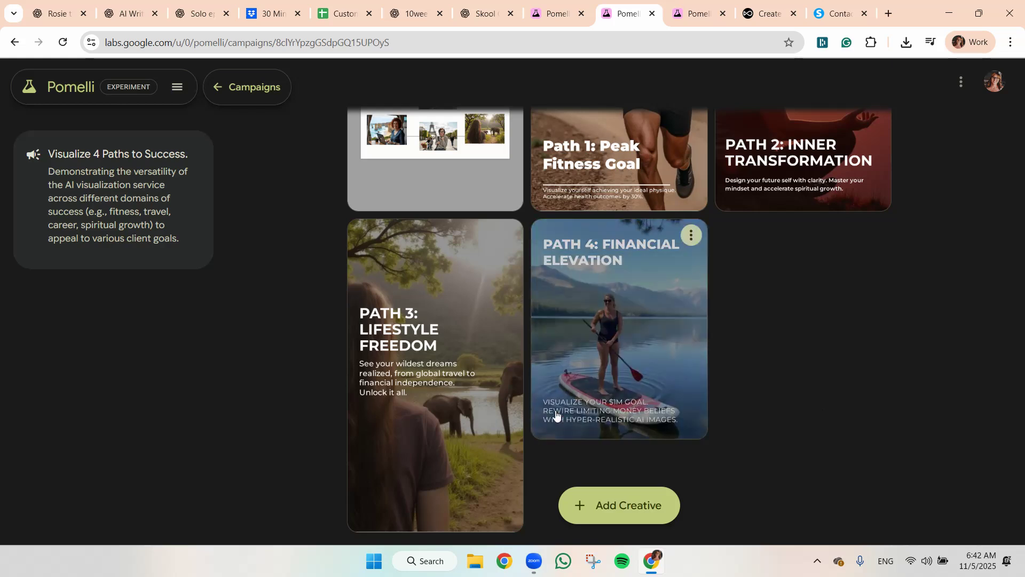
# Open the "Path 4: Financial Elevation" creative and examine its image, text and layout.
pyautogui.click(610, 346)
pyautogui.scroll(-1, 613, 361)
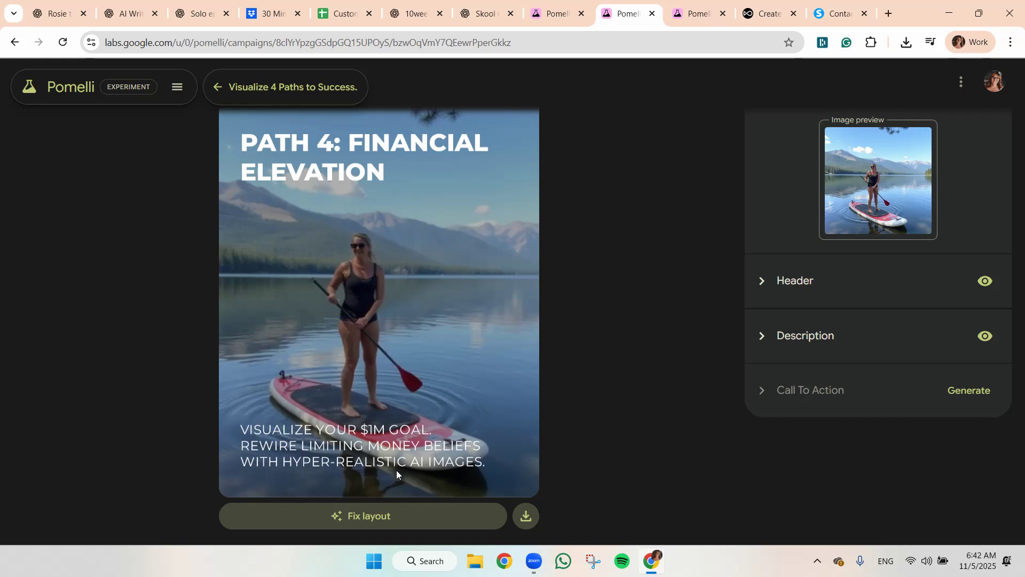
pyautogui.scroll(1, 450, 401)
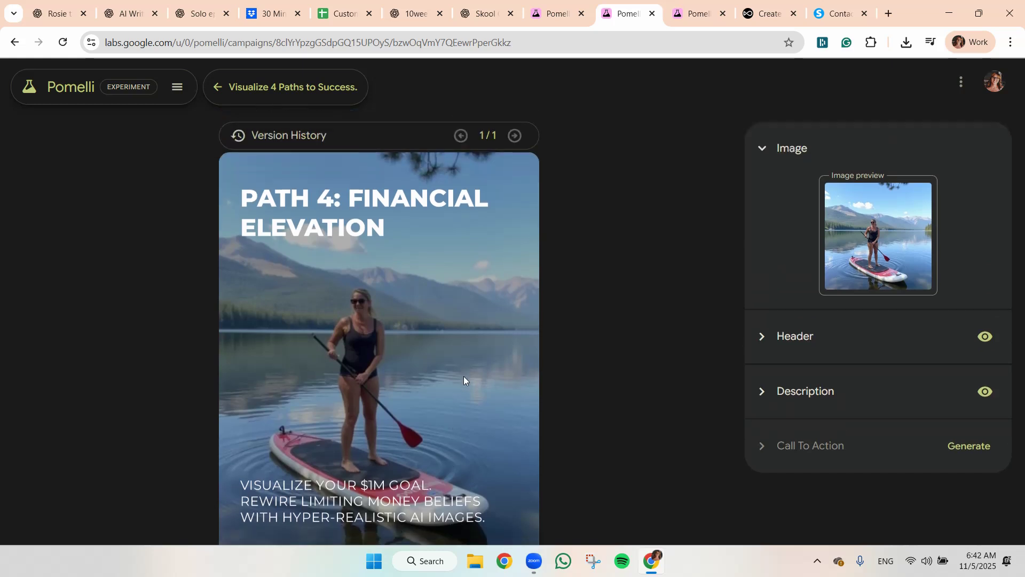
pyautogui.scroll(-1, 463, 375)
# Replace the "Path 4: Financial Elevation" creative's image with the Eiffel Tower photo of the woman in a red dress, uploaded from Downloads.
pyautogui.click(918, 141)
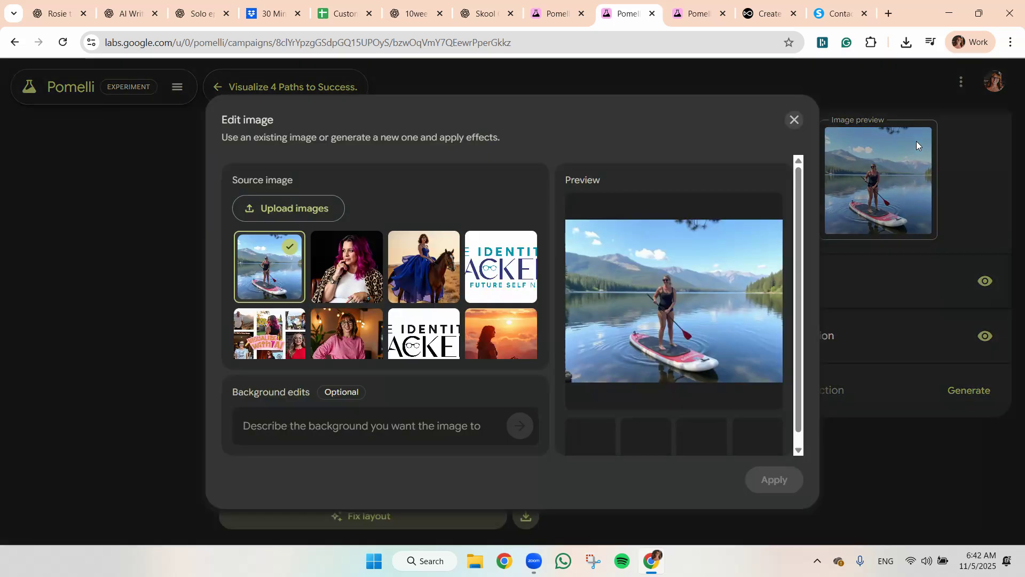
pyautogui.scroll(-3, 427, 320)
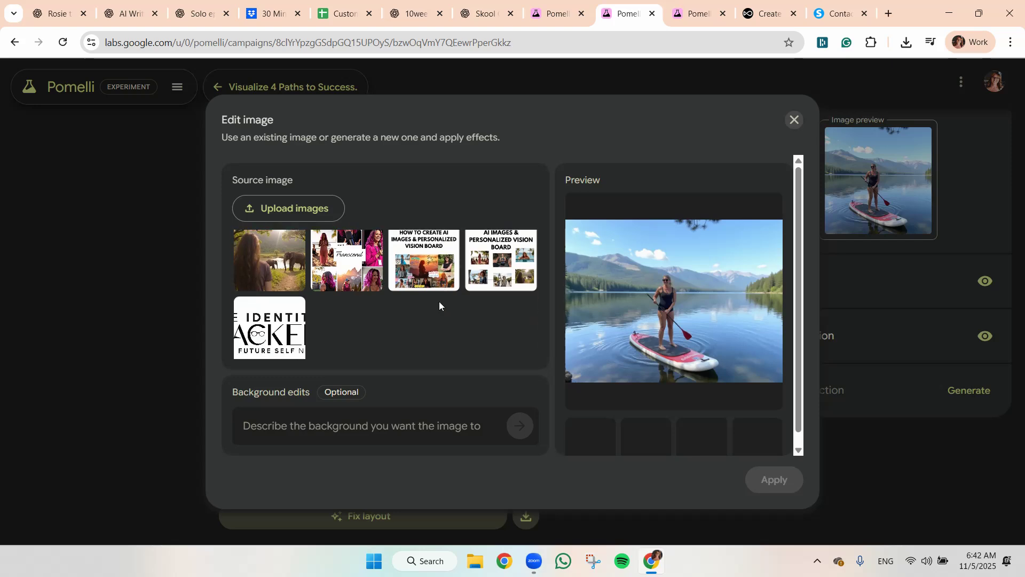
pyautogui.click(287, 199)
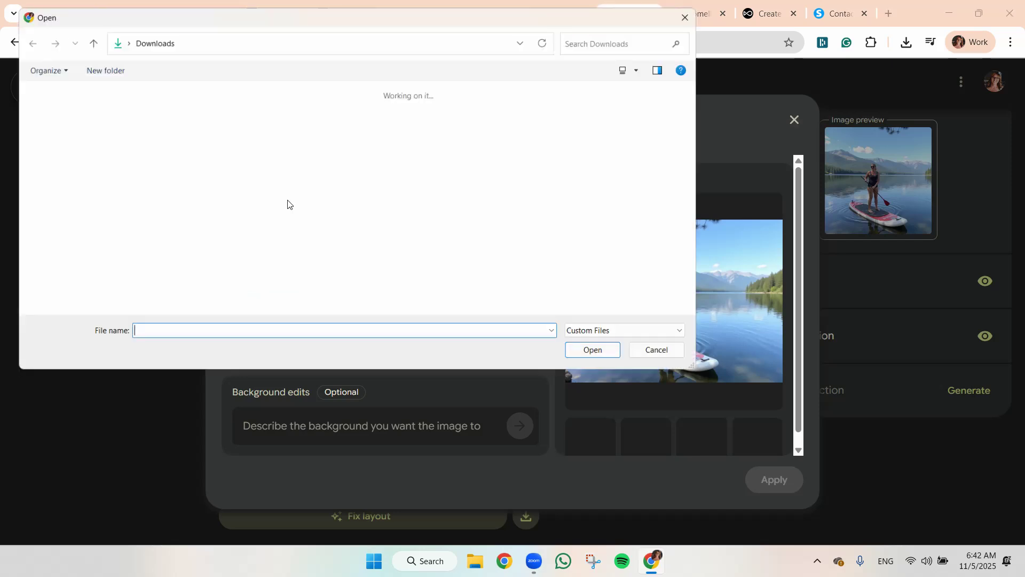
pyautogui.scroll(-5, 438, 220)
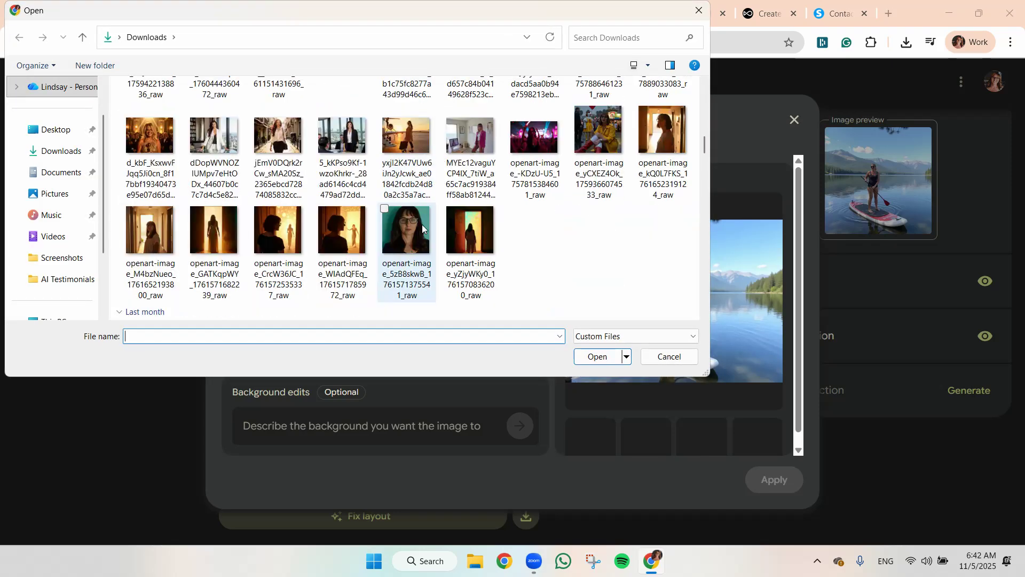
pyautogui.scroll(-3, 422, 228)
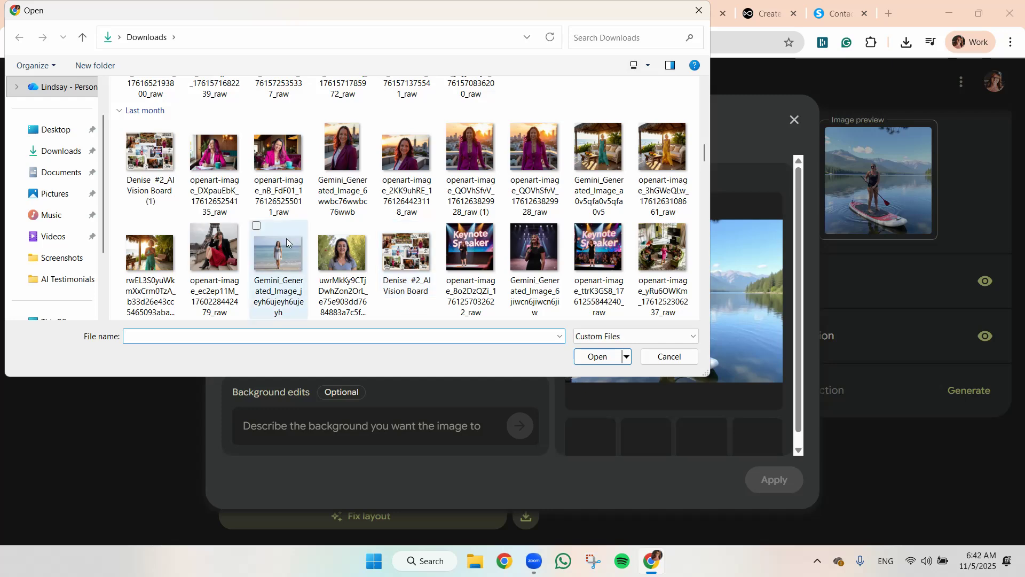
pyautogui.click(214, 251)
pyautogui.click(588, 355)
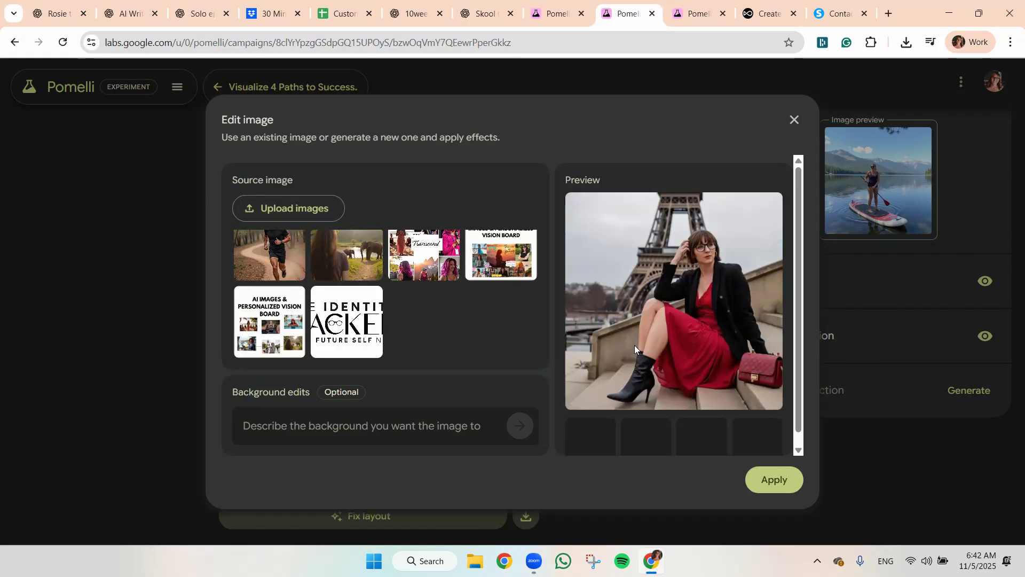
pyautogui.click(777, 483)
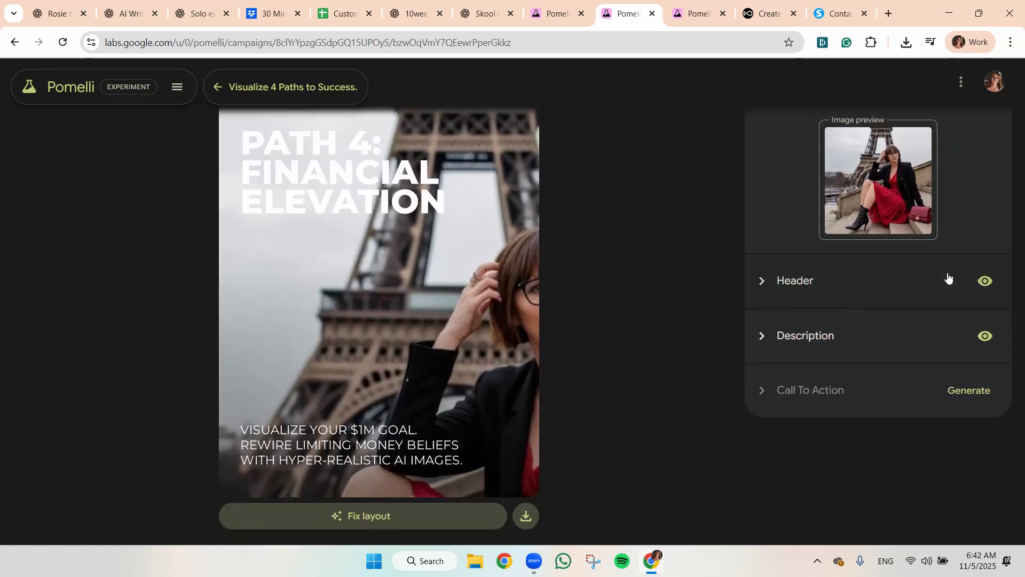
# Upload the night skyline photo of the woman with outstretched arms from Downloads and apply it as the creative's image.
pyautogui.click(918, 139)
pyautogui.click(300, 208)
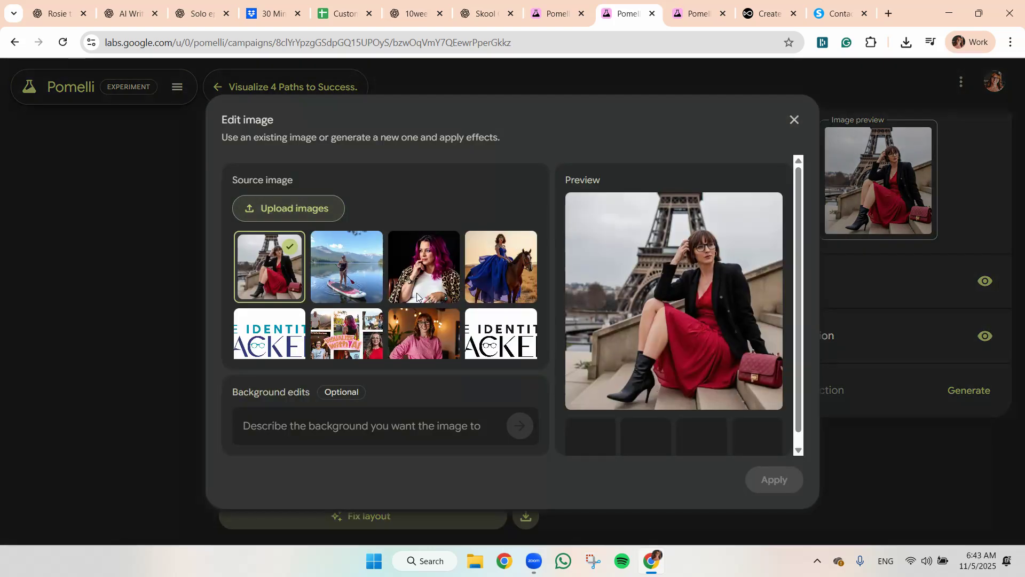
pyautogui.scroll(-10, 433, 230)
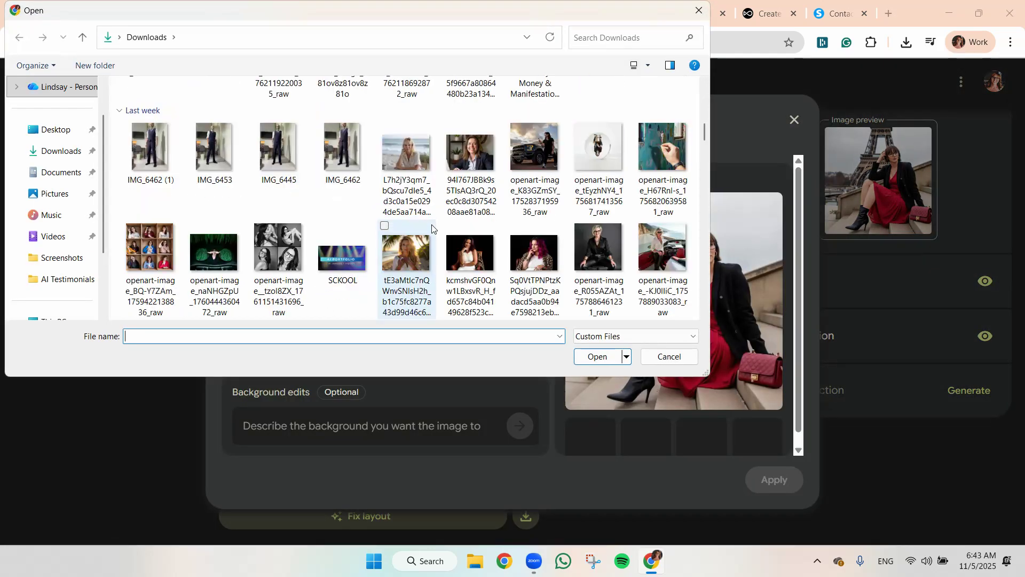
pyautogui.scroll(-2, 432, 230)
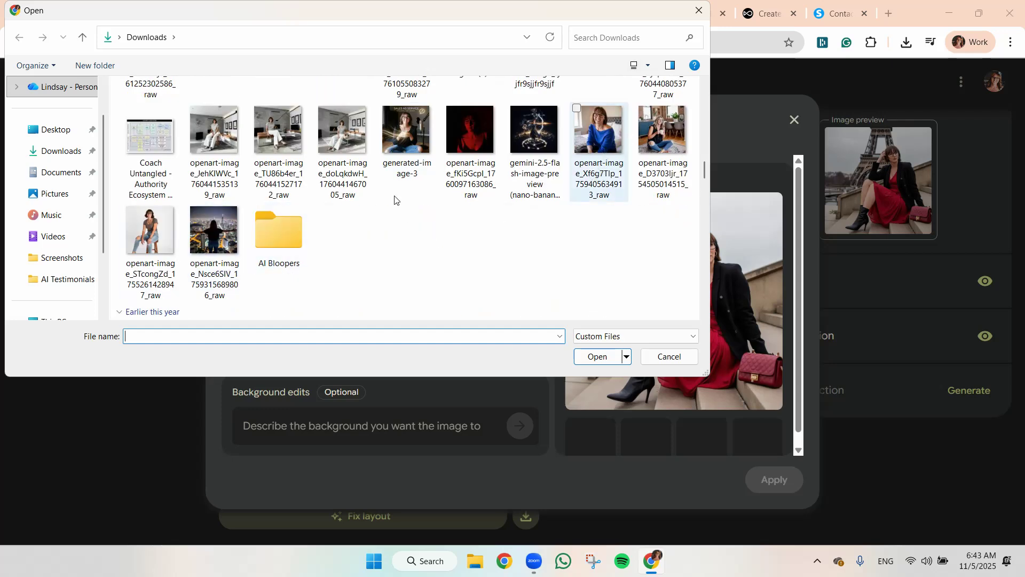
pyautogui.click(215, 235)
pyautogui.click(598, 356)
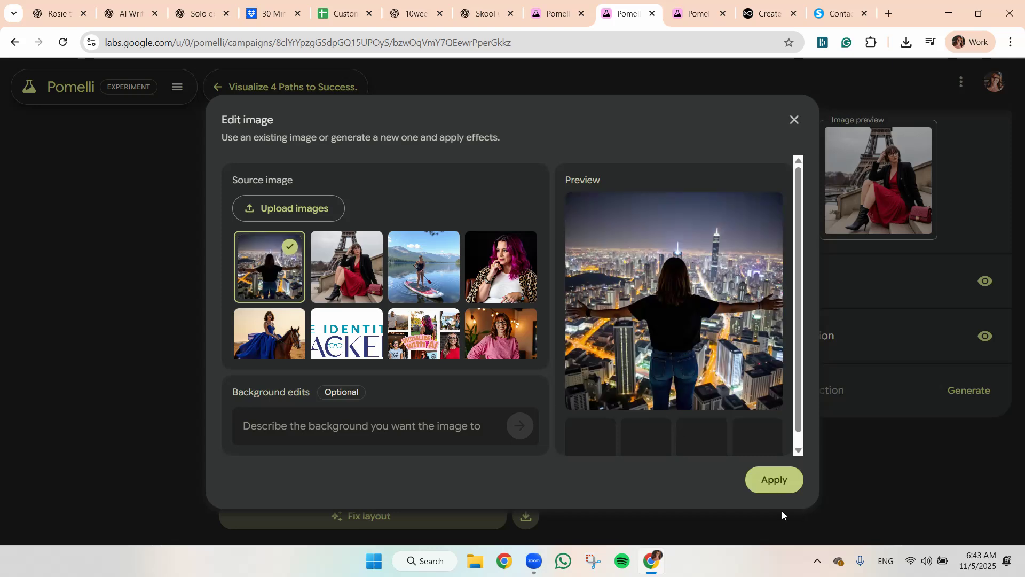
pyautogui.click(775, 483)
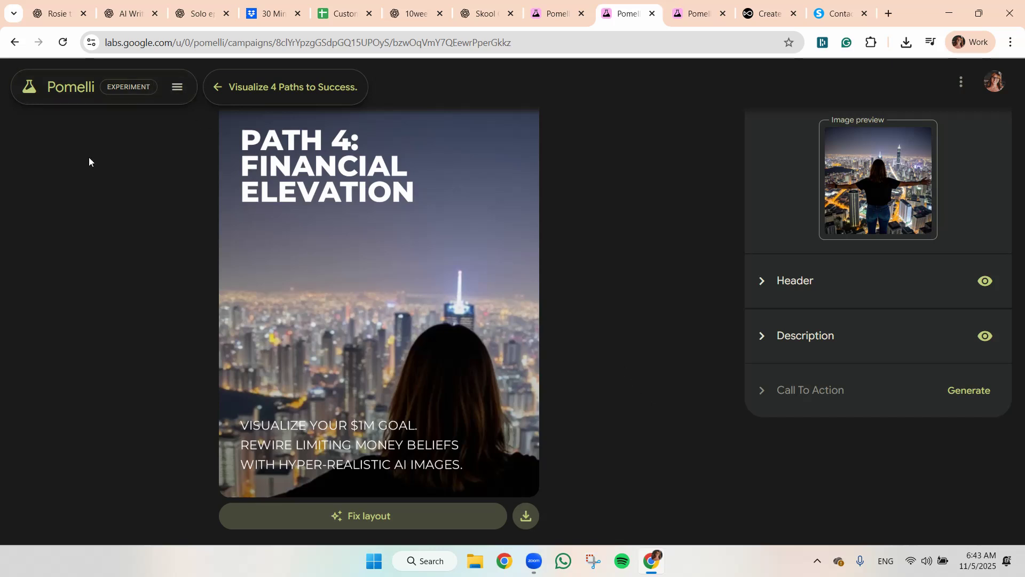
# Open The Identity Hacker's Business DNA and review its fonts, colors, tagline, brand values, aesthetic, tone of voice and business overview.
pyautogui.click(177, 87)
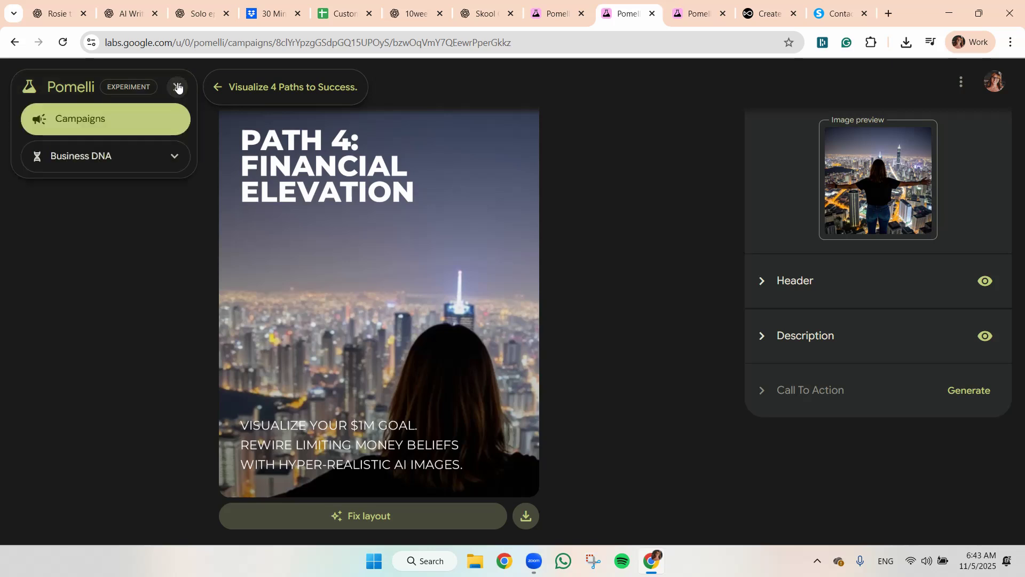
pyautogui.click(72, 158)
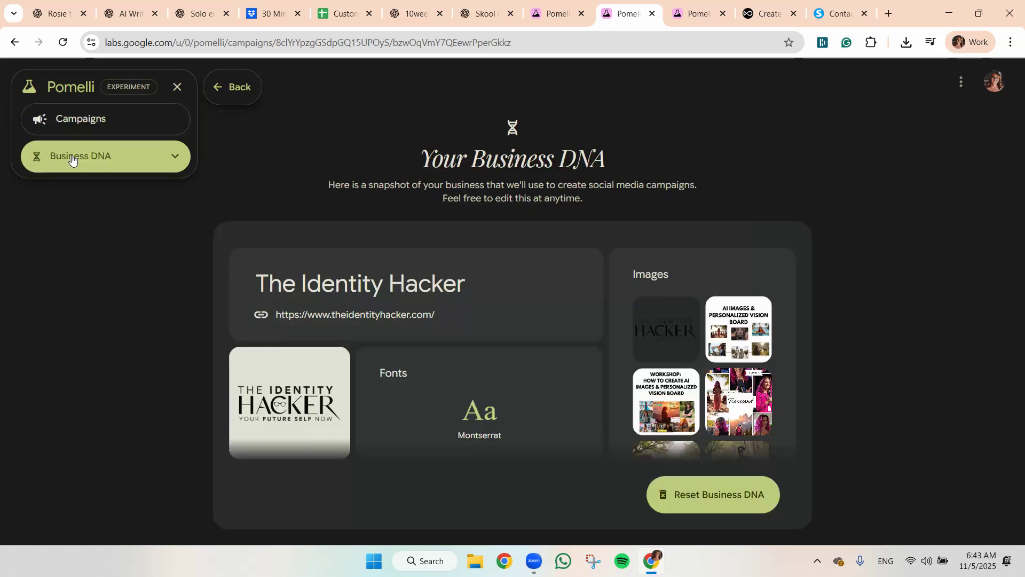
pyautogui.scroll(-2, 514, 281)
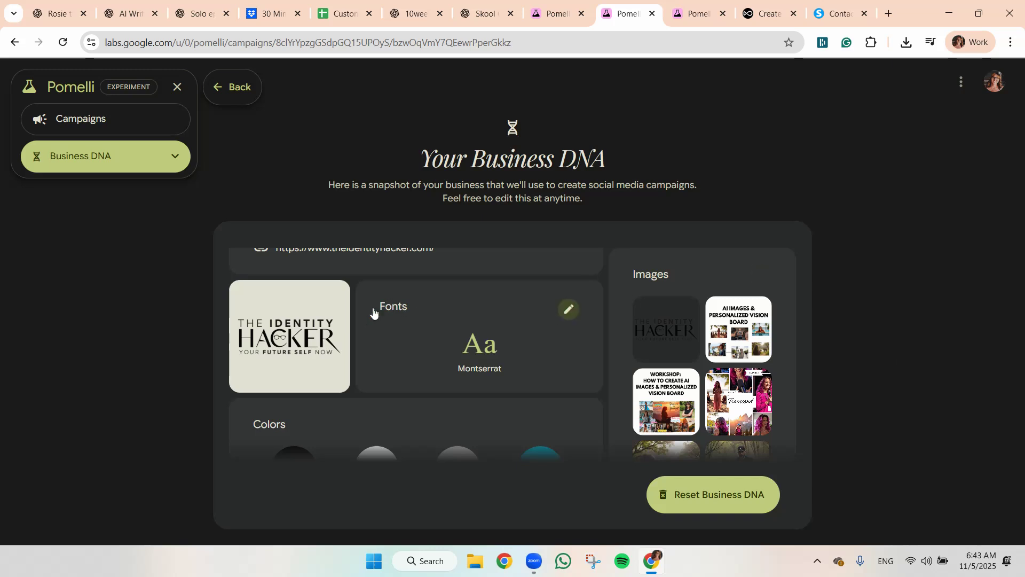
pyautogui.scroll(-2, 373, 318)
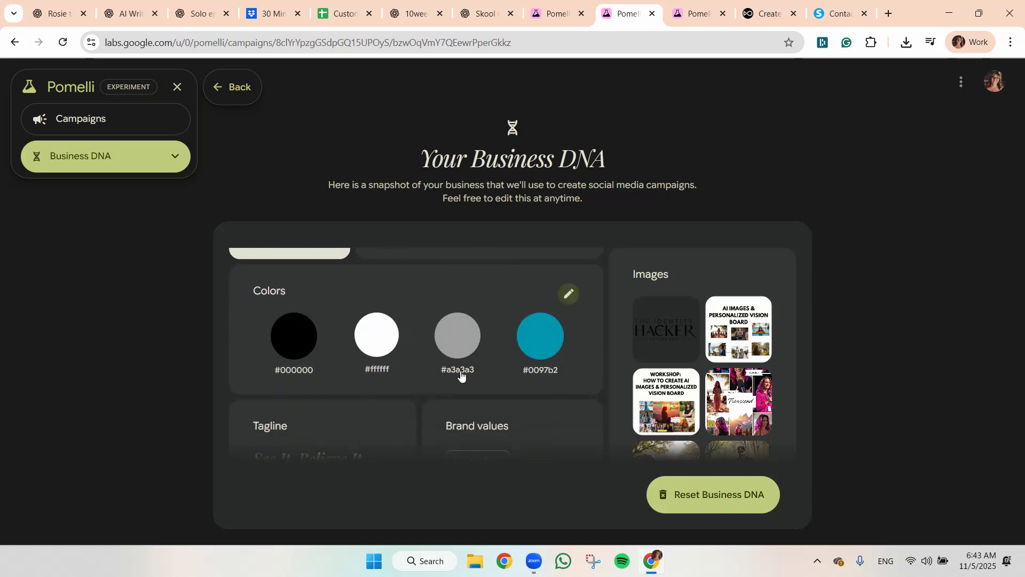
pyautogui.scroll(-5, 428, 321)
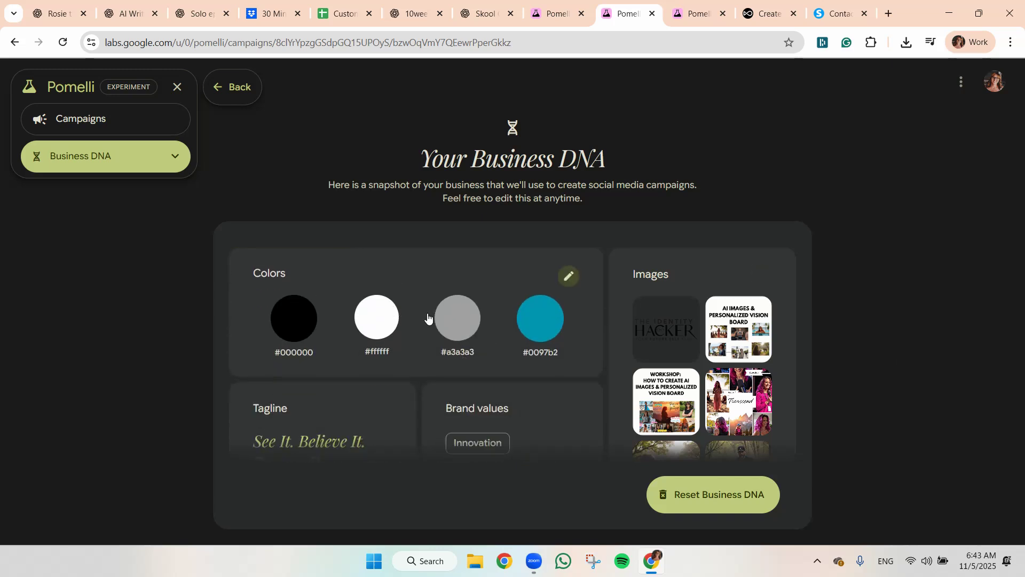
pyautogui.scroll(-5, 411, 325)
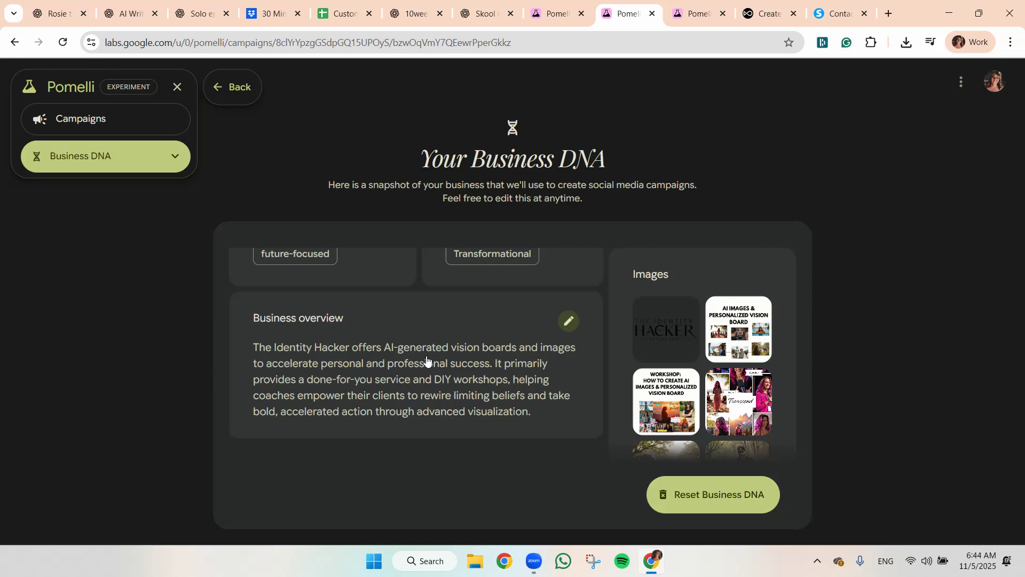
pyautogui.scroll(10, 467, 389)
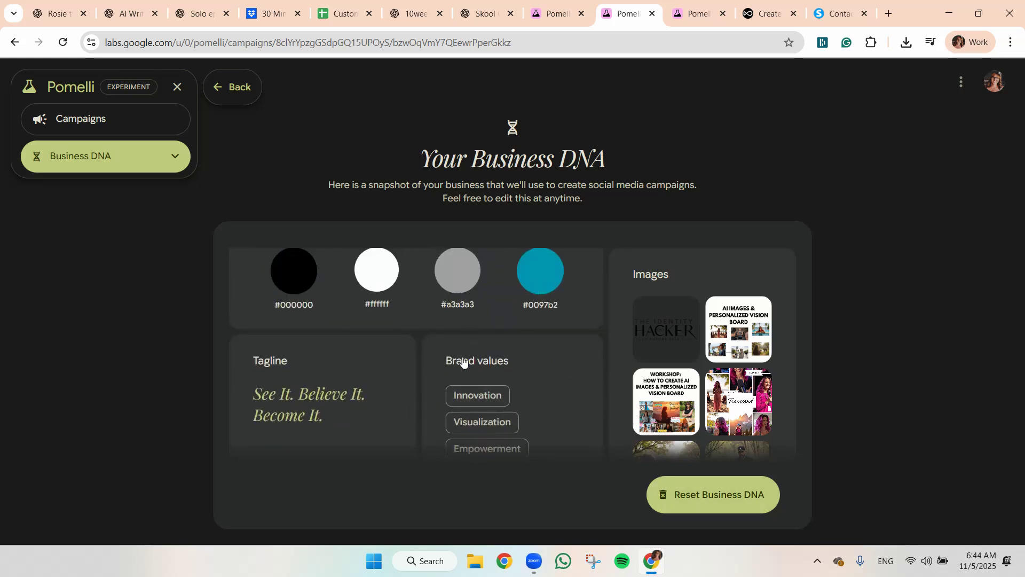
pyautogui.scroll(-2, 480, 368)
pyautogui.scroll(-4, 499, 373)
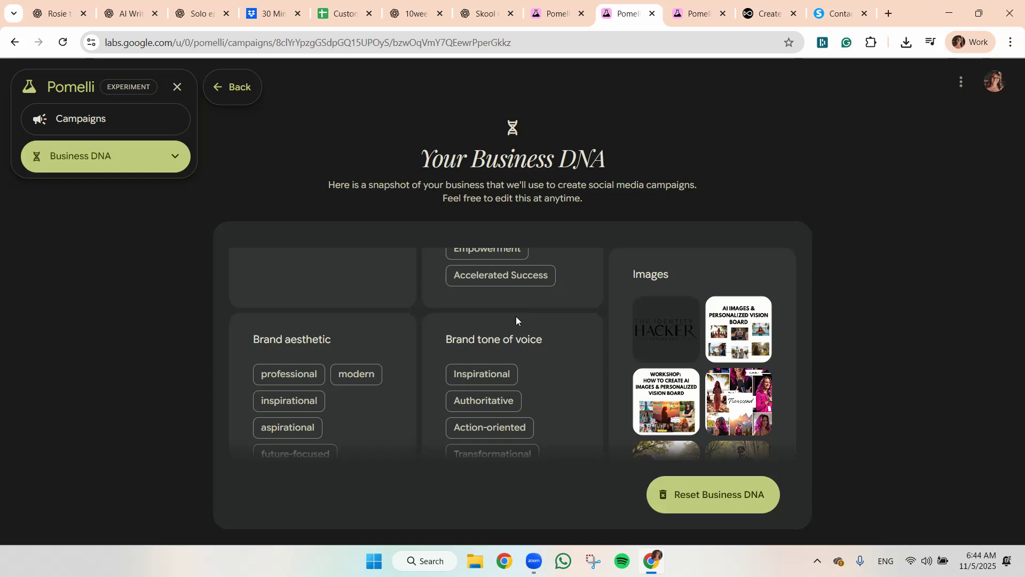
pyautogui.scroll(-5, 451, 358)
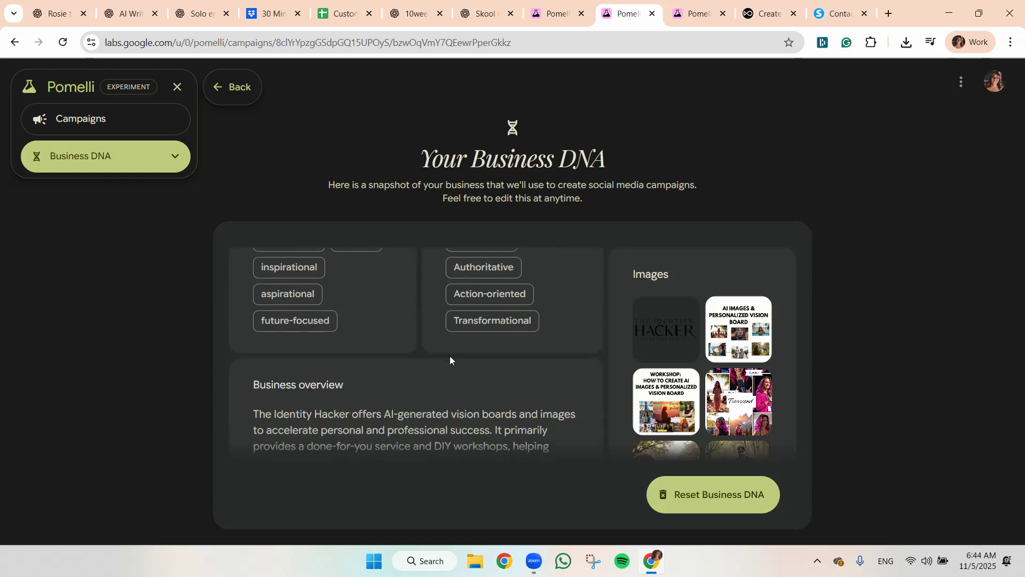
pyautogui.scroll(-1, 482, 351)
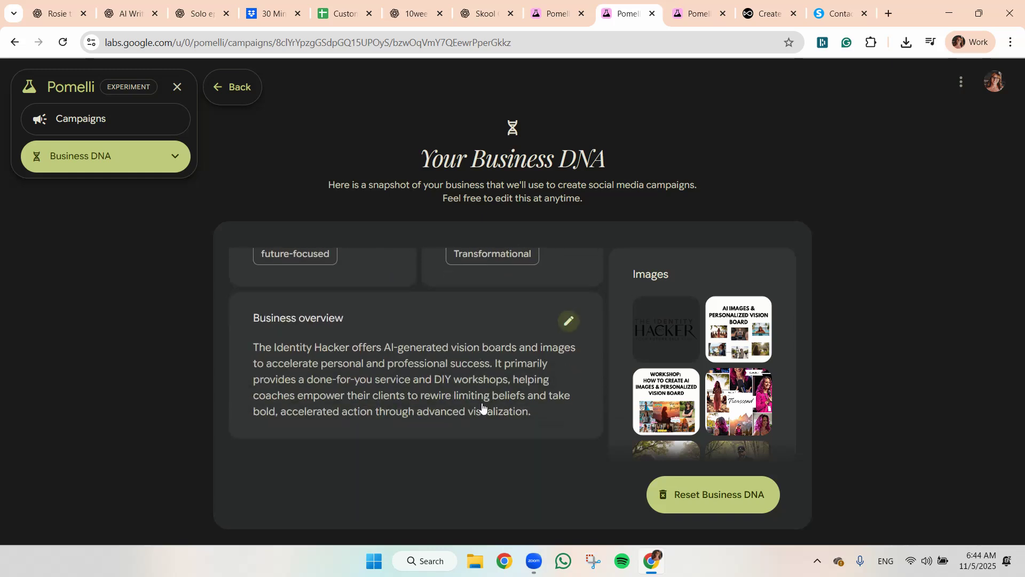